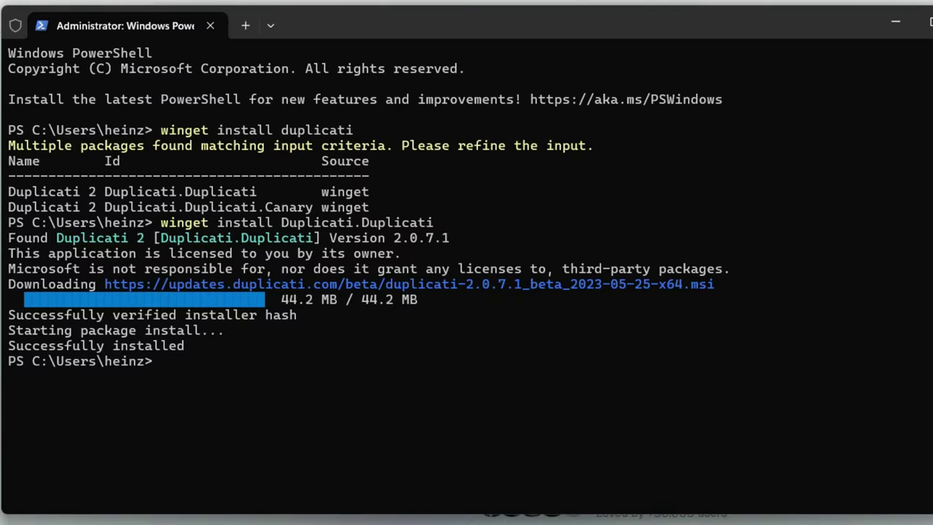
Uninstall Duplicati with 'winget remove duplicati', reinstall Duplicati.Duplicati 2.0.7.1, and open Start
text(winget remove )
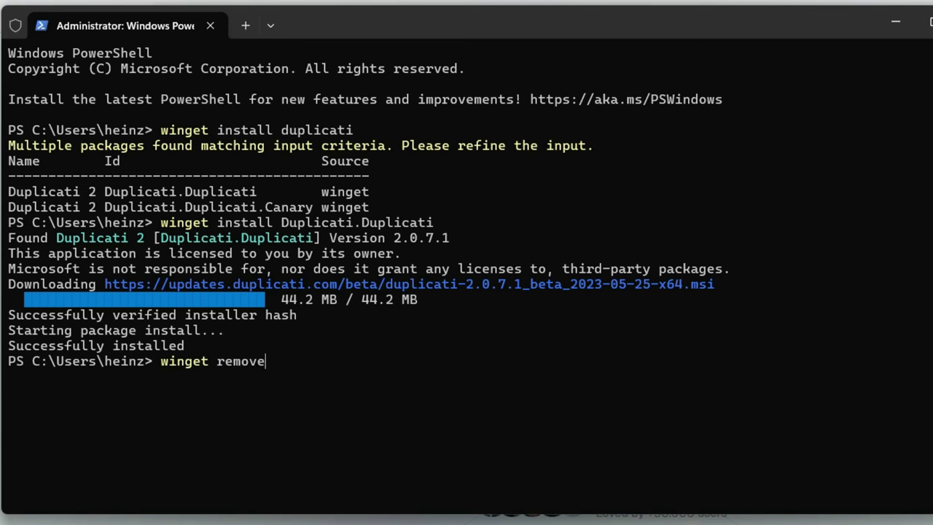
text(duplicati)
key(Return)
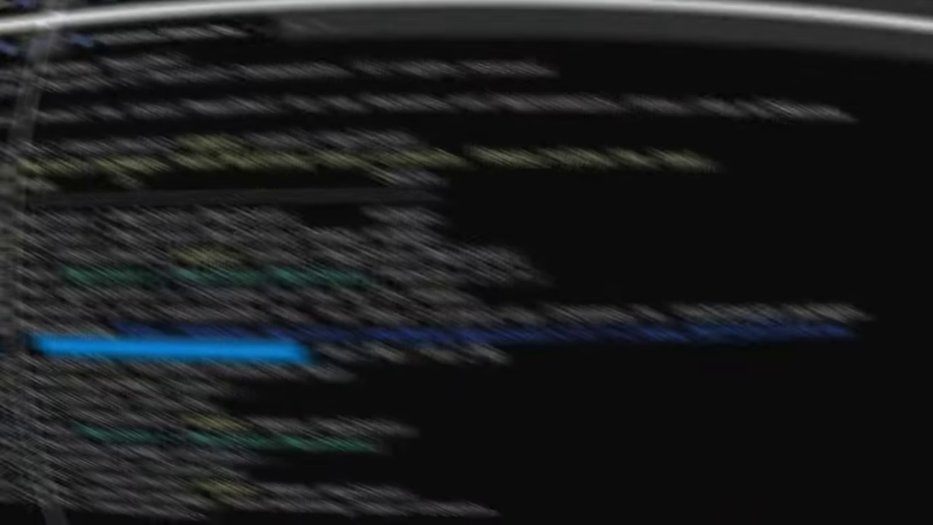
key(Up)
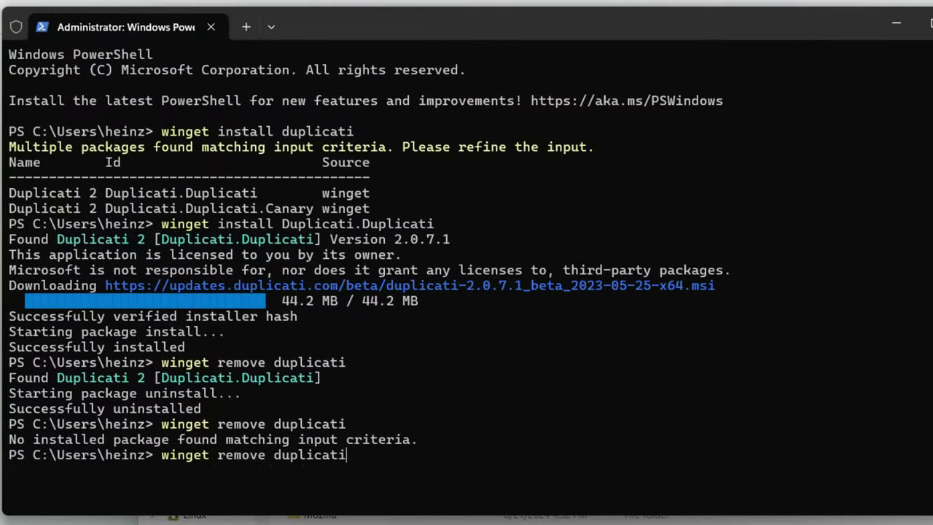
key(Up)
key(Return)
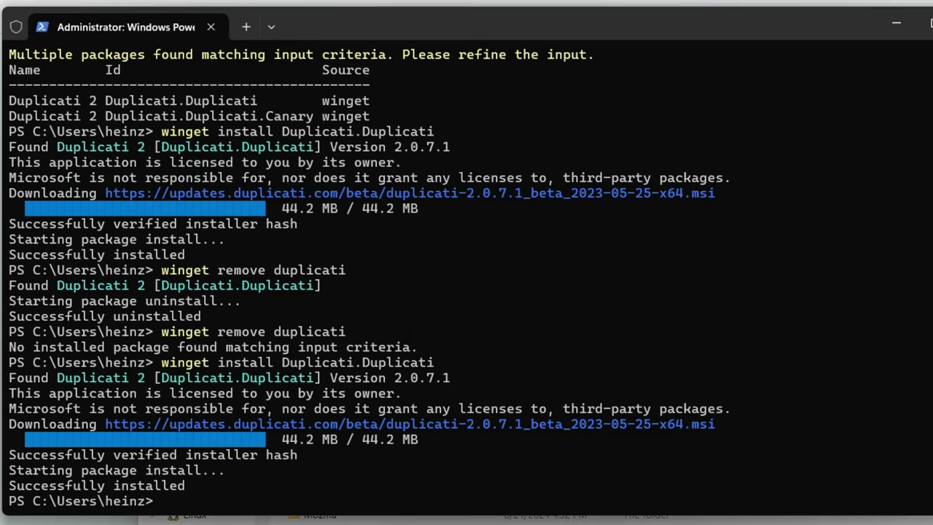
key(super)
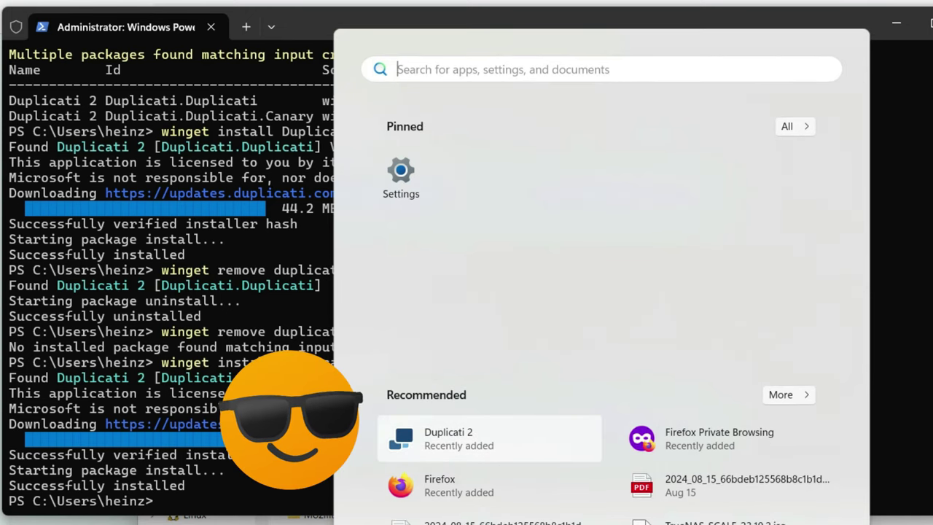
Dismiss the Start menu and launch Duplicati from the hidden tray icons
key(Escape)
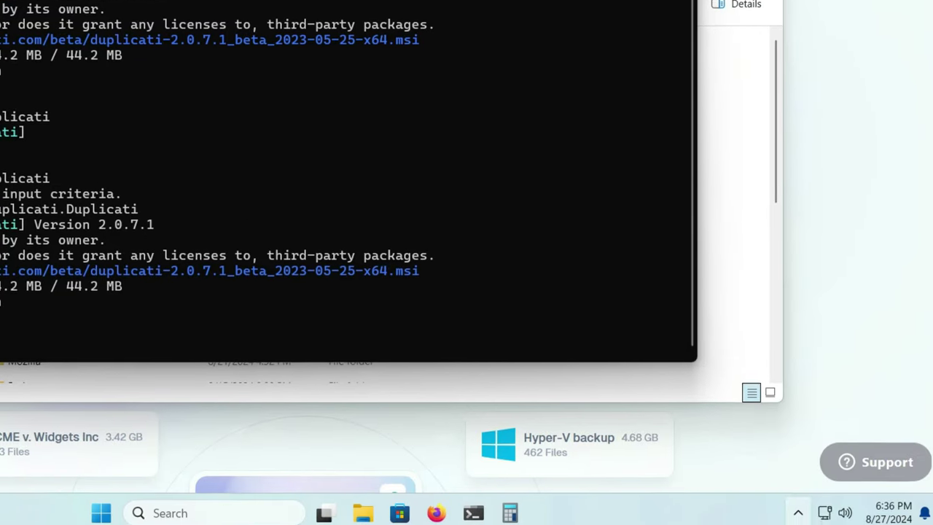
click(797, 513)
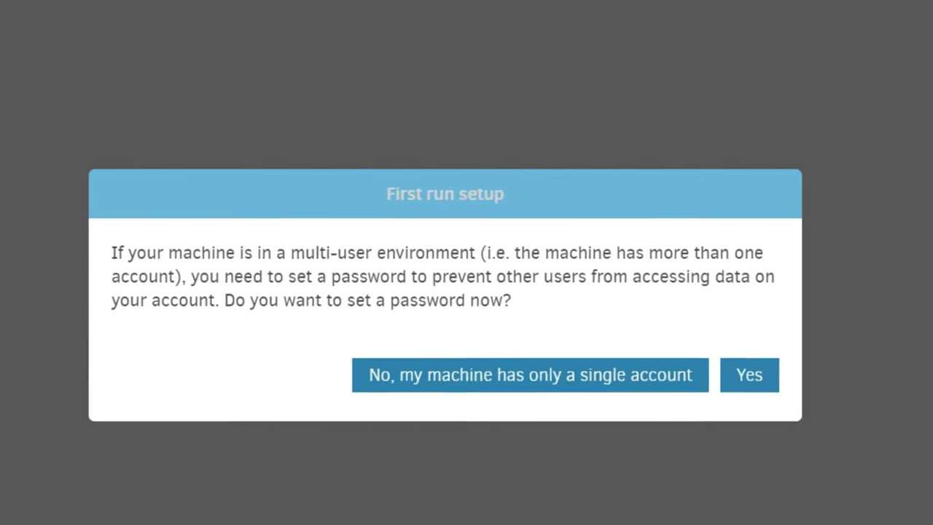
Skip the first-run password and check the installed version's 2023-05-25 release date in Settings
click(521, 382)
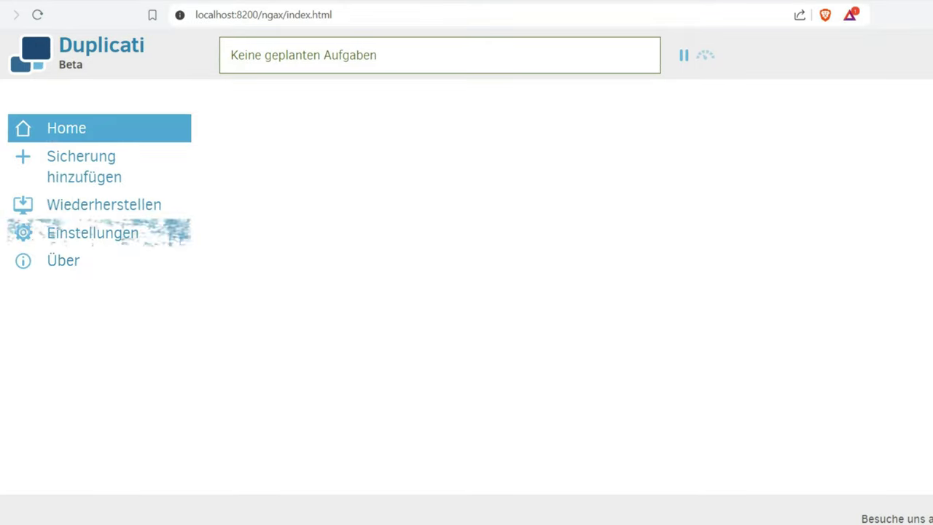
click(139, 241)
scroll(576, 299, down, 10)
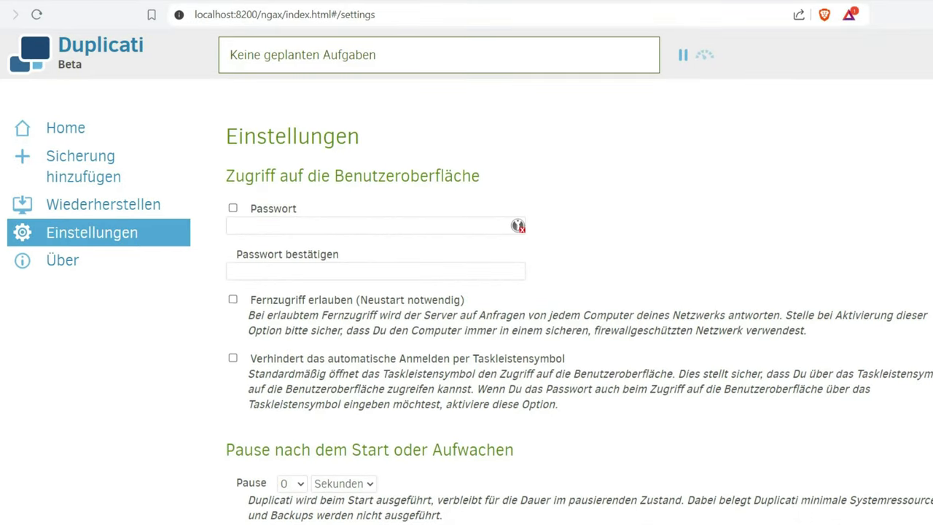
scroll(575, 298, up, 4)
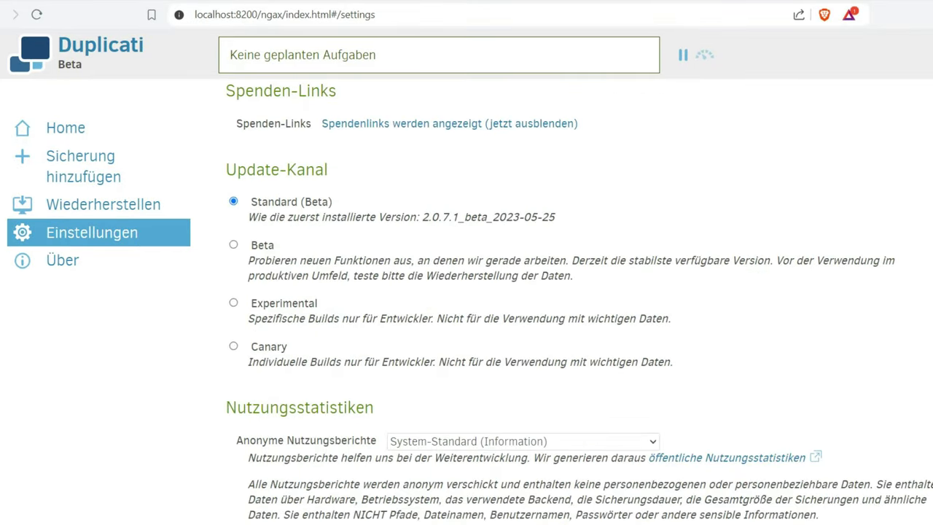
drag(555, 217, 493, 217)
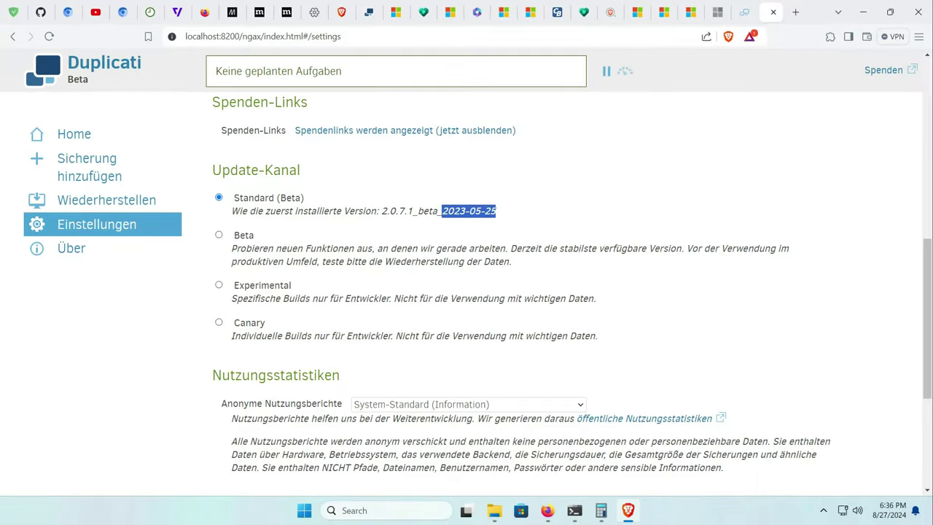
click(441, 210)
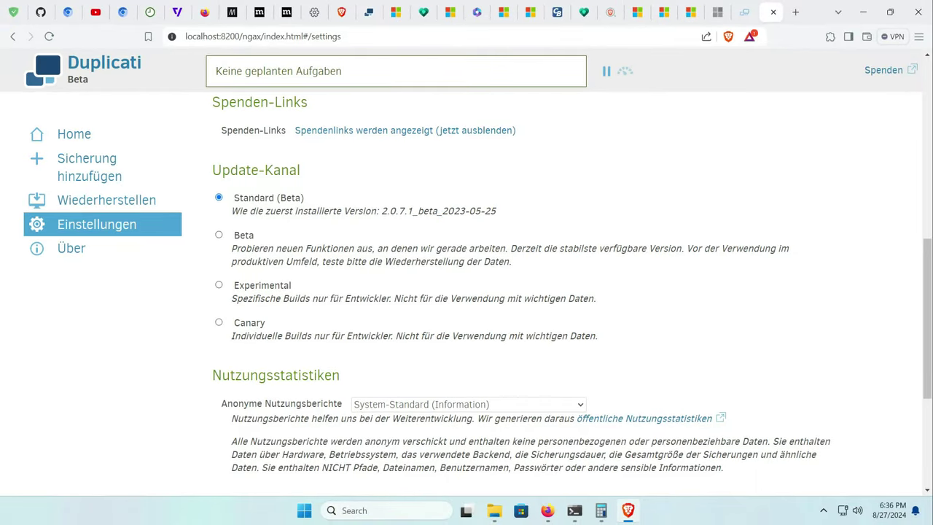
scroll(532, 291, down, 4)
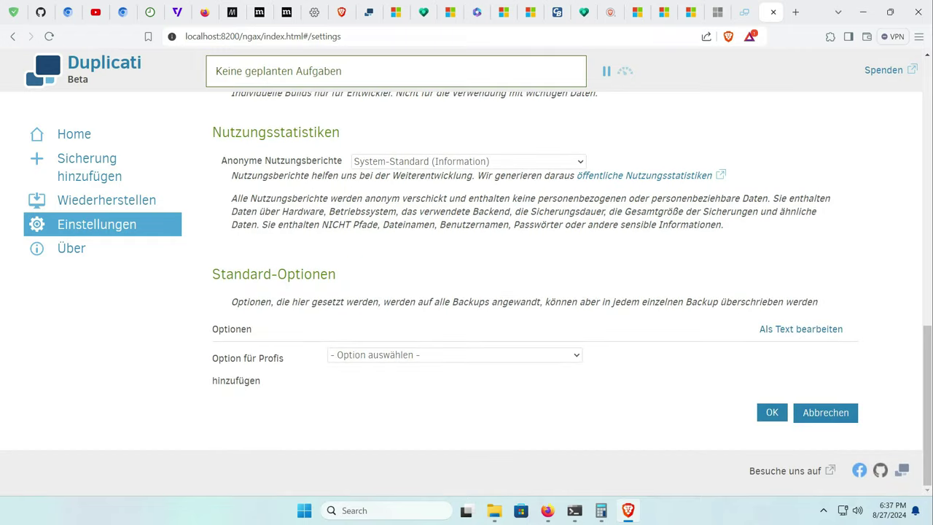
scroll(531, 292, up, 3)
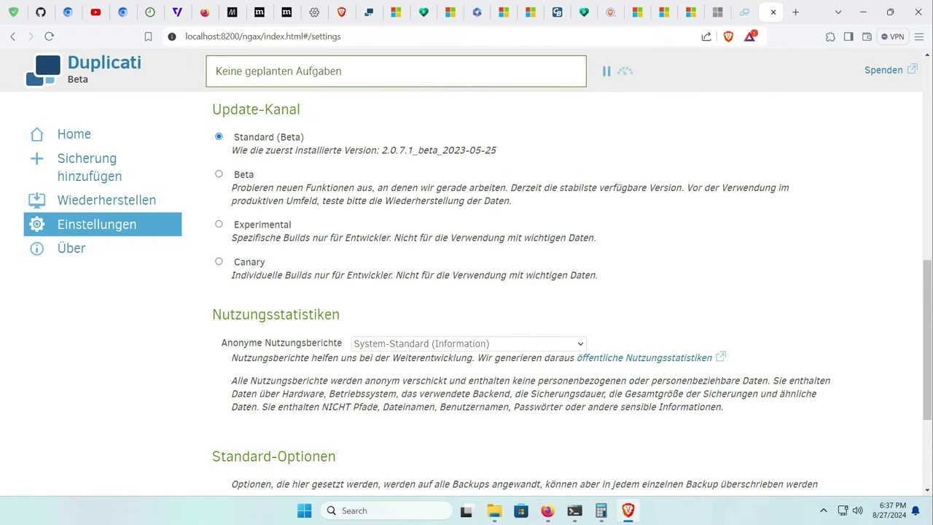
scroll(532, 291, up, 1)
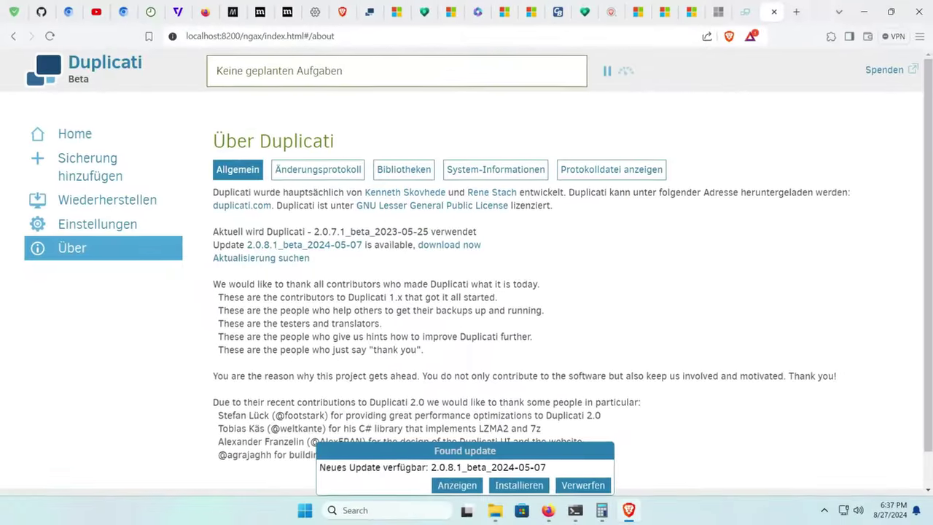
Install the 2.0.8.1 beta update and read its changelog's current version line
click(519, 485)
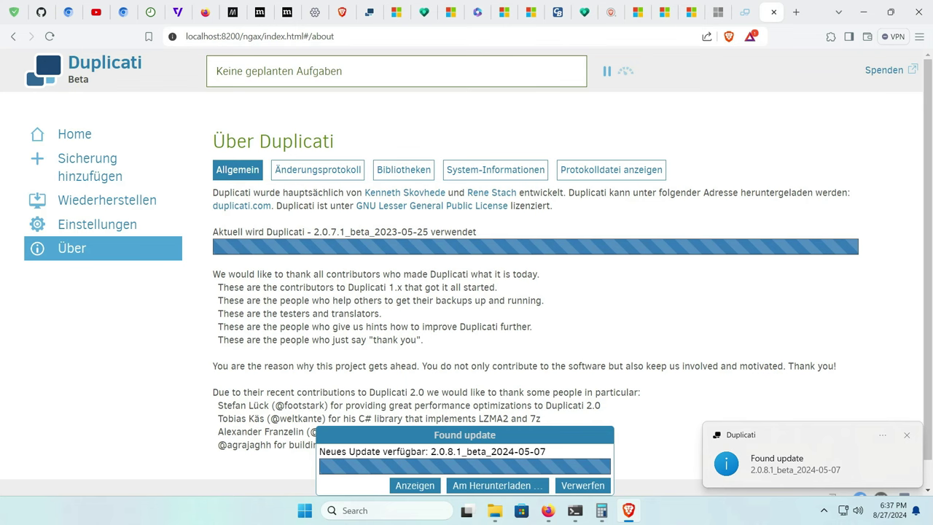
click(575, 510)
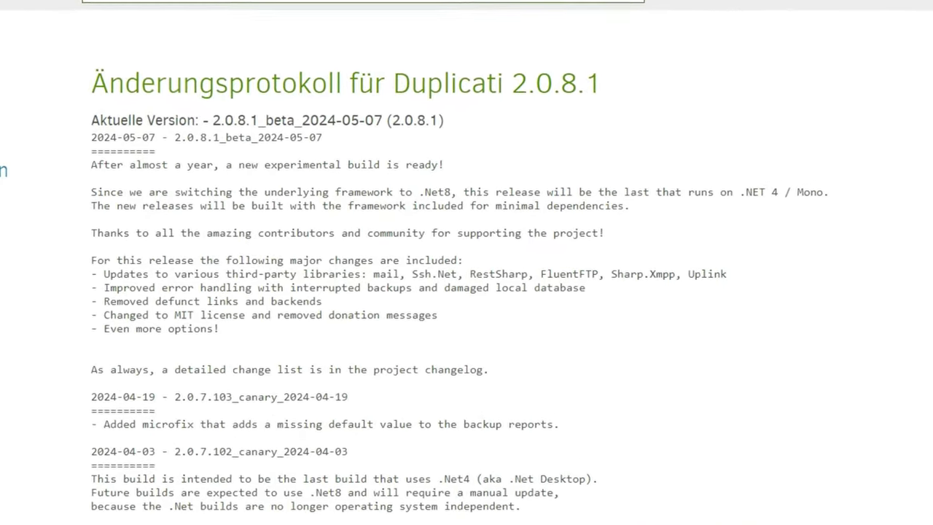
drag(160, 126, 427, 125)
click(420, 103)
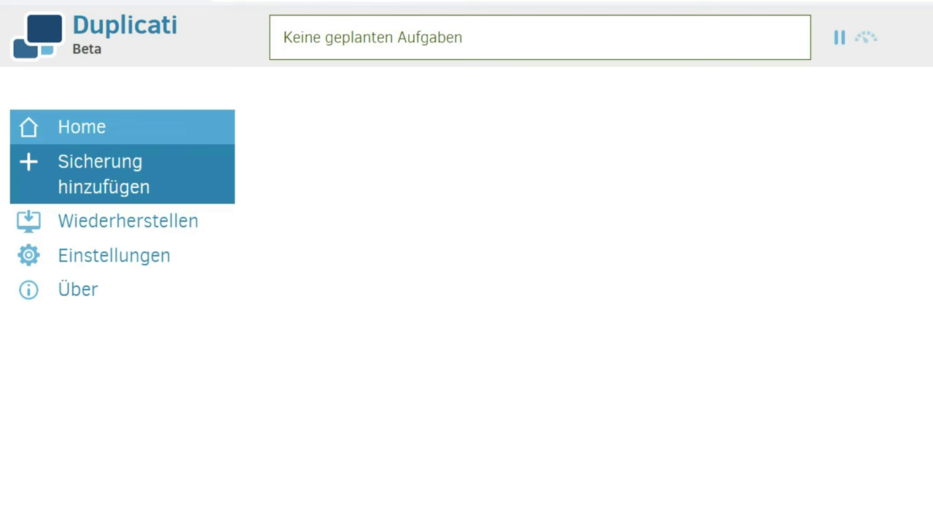
Create a new backup job named BackupPC with a description and encryption passphrase
click(121, 174)
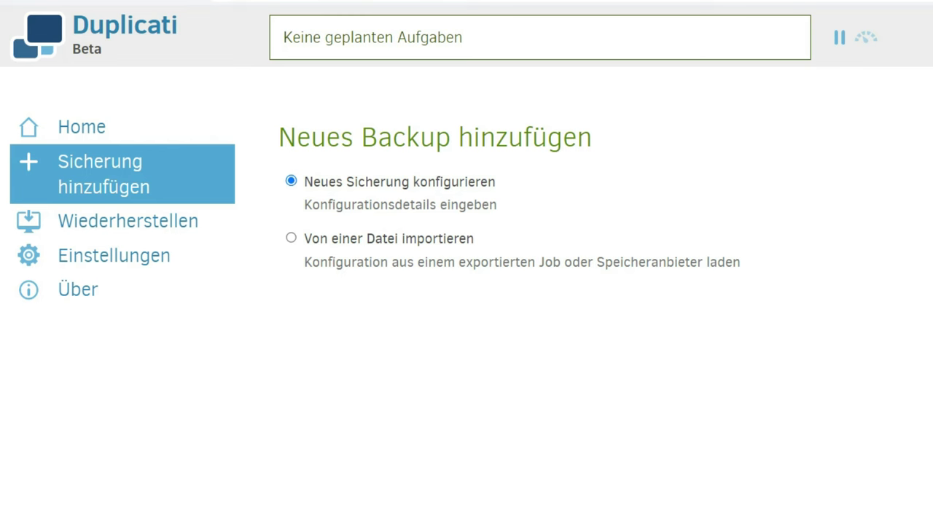
key(Return)
text(Backup)
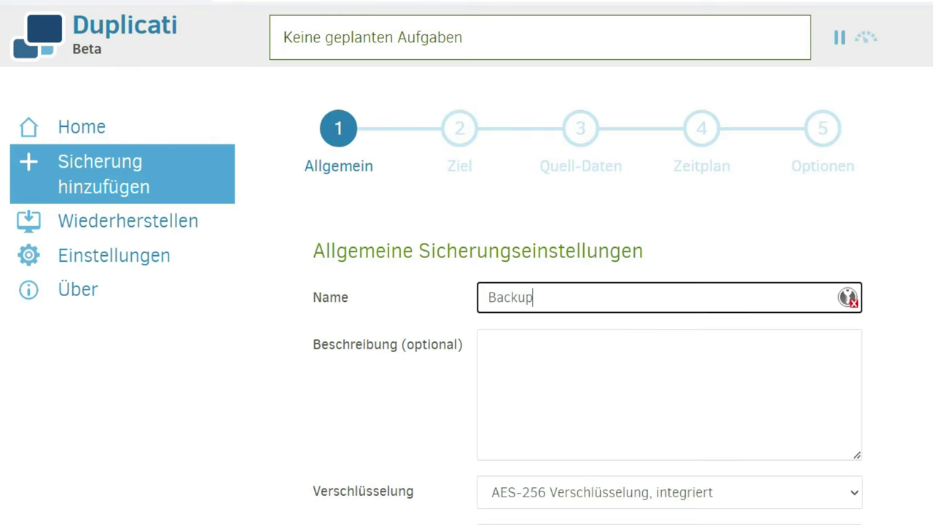
text(PC)
click(488, 348)
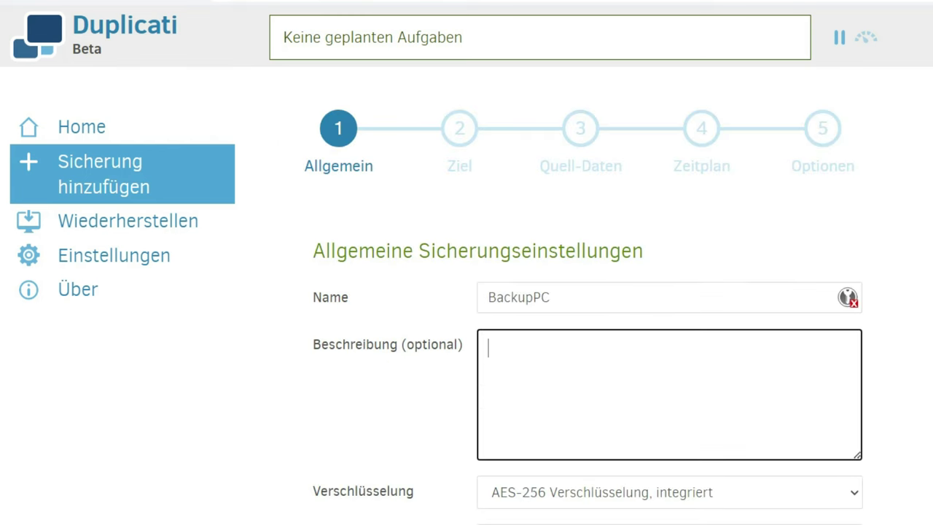
scroll(583, 328, down, 1)
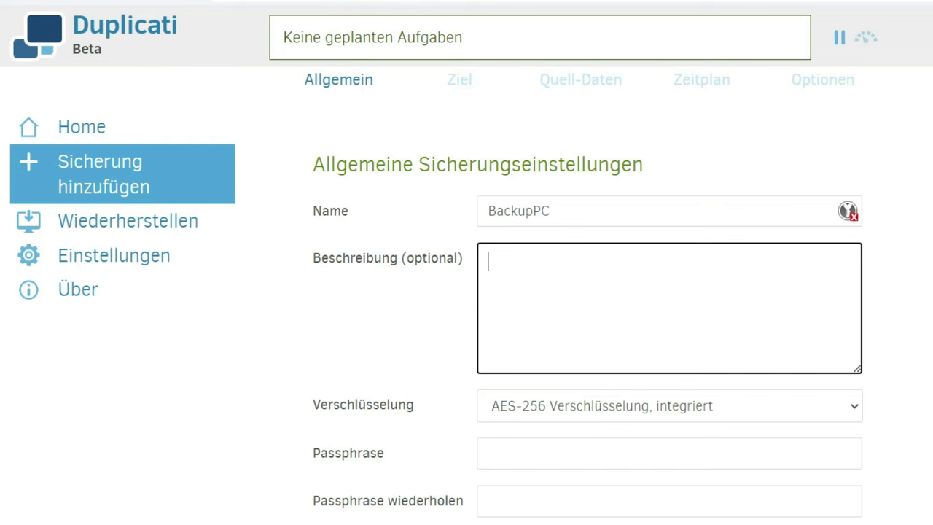
click(488, 454)
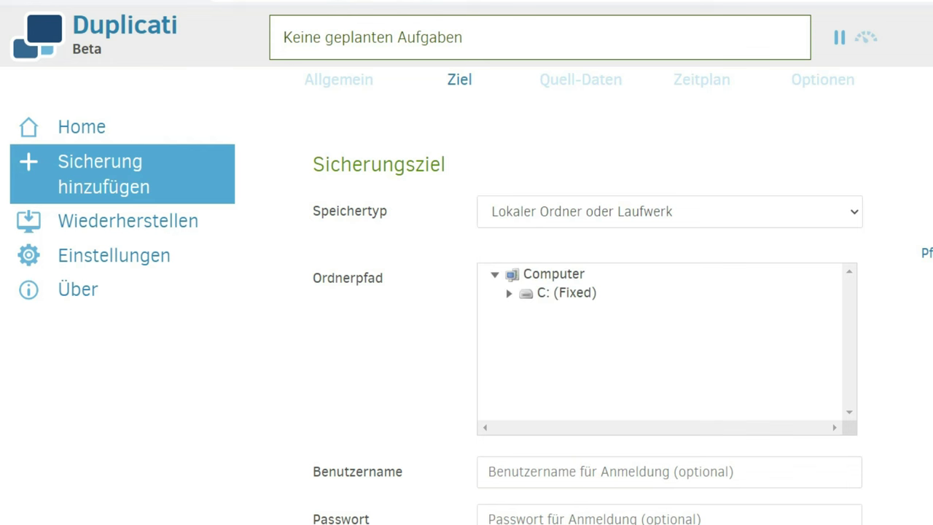
Pick Microsoft OneDrive v2 from the storage type list for the destination
click(669, 211)
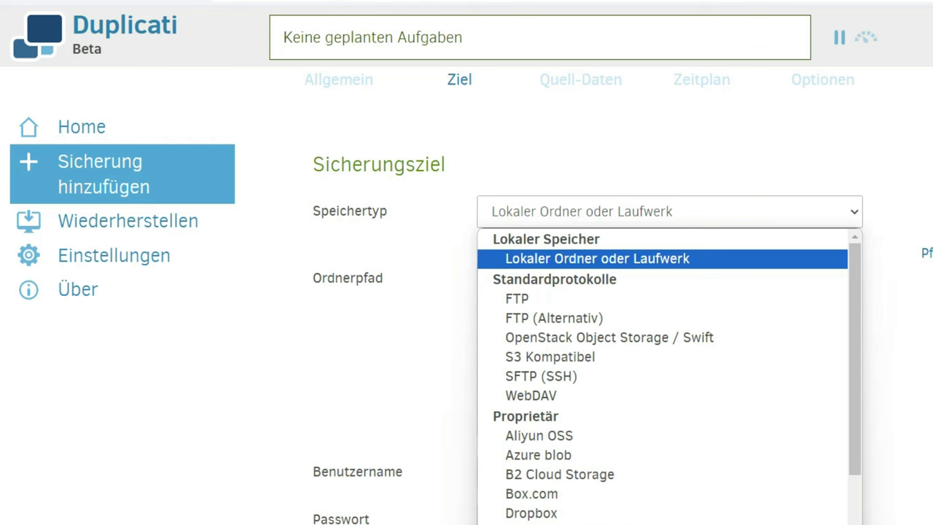
key(o)
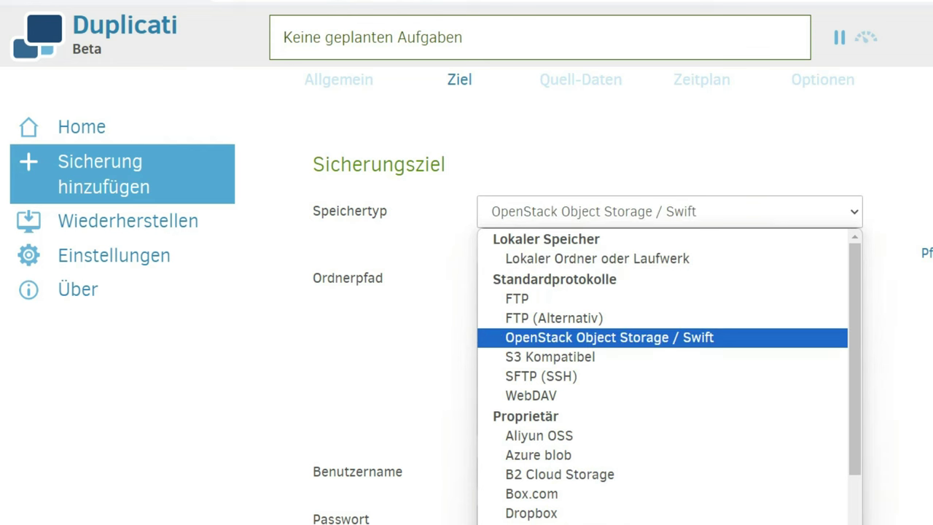
key(i)
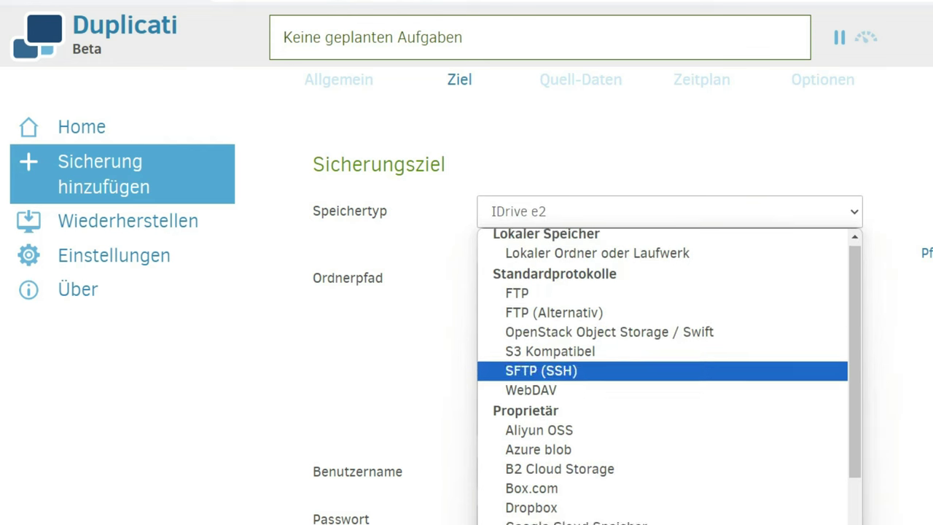
scroll(669, 376, down, 4)
key(Down)
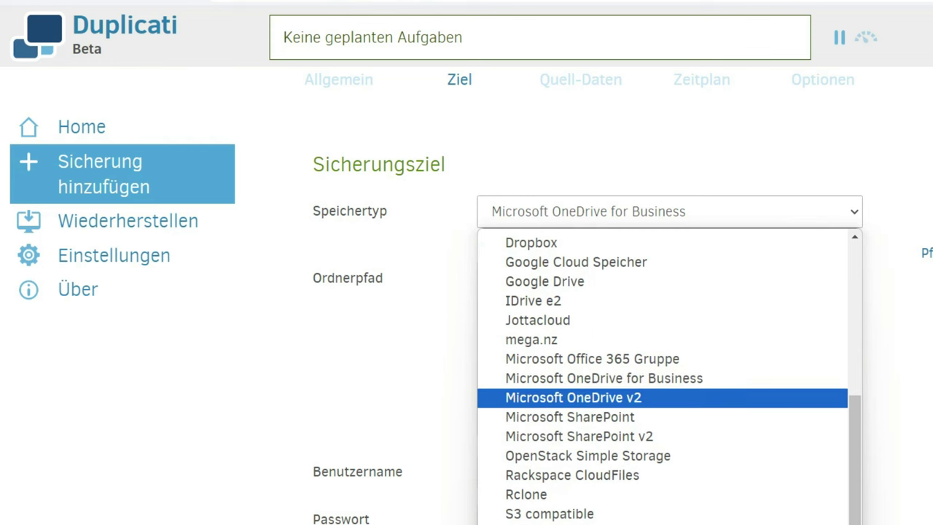
key(Return)
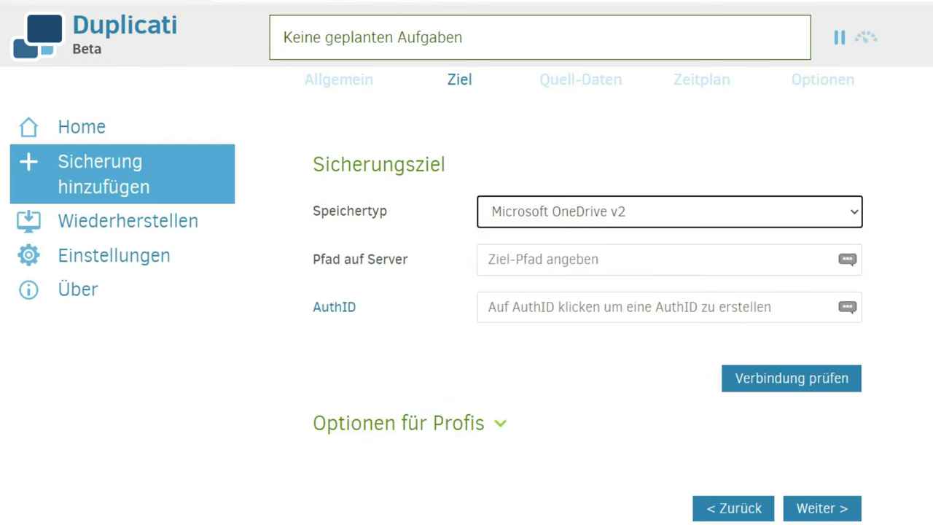
click(580, 258)
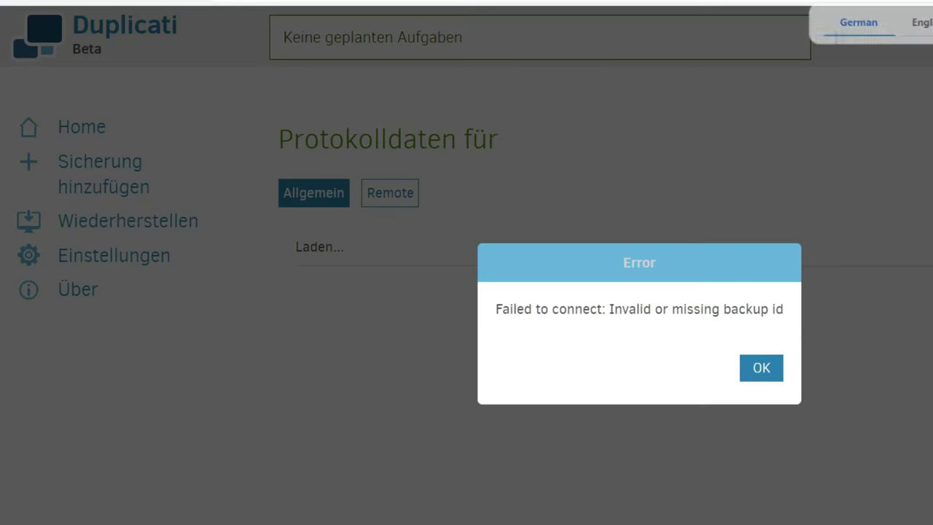
Open the OneDrive My files page in the browser via the 'oned' address suggestion
key(ctrl+l)
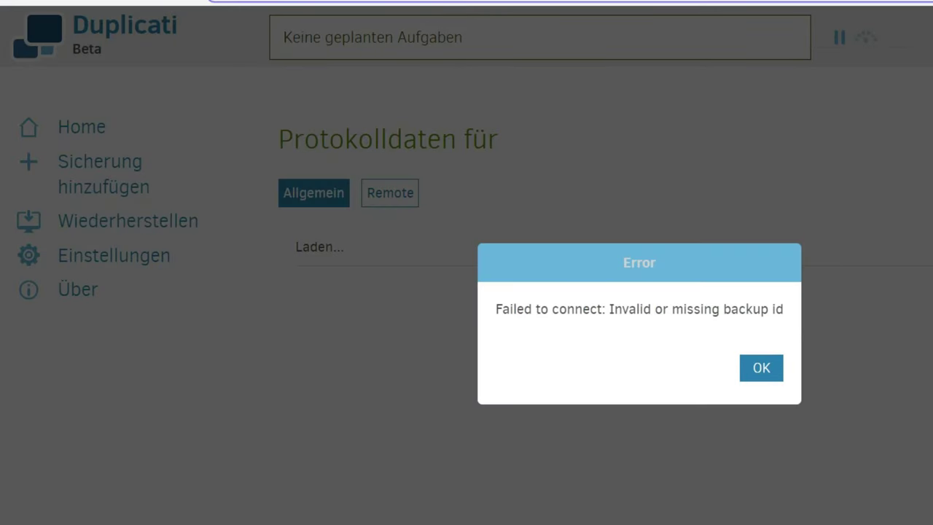
text(oned)
key(Down)
key(Down)
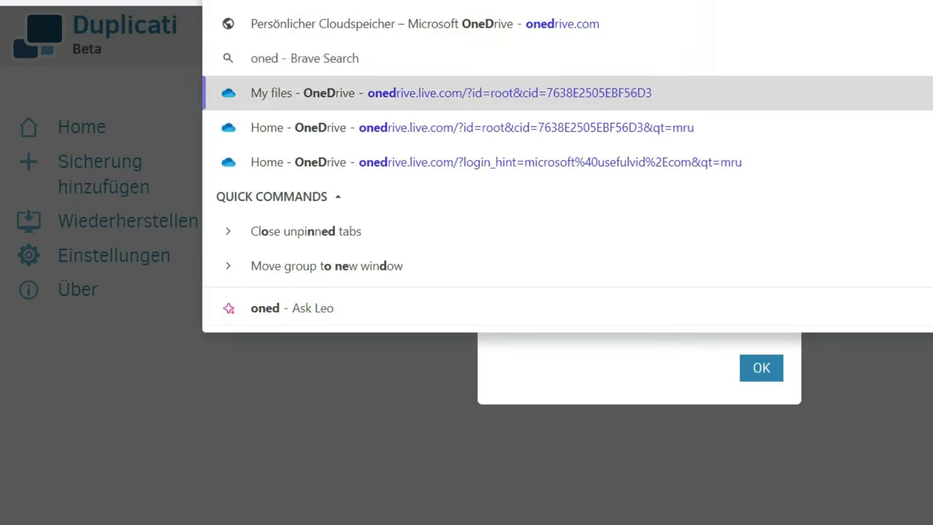
key(Return)
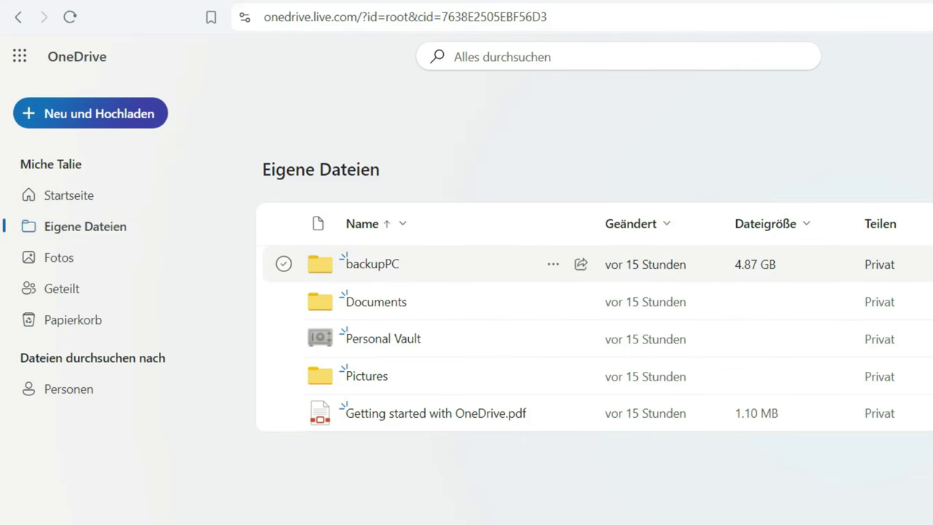
Delete the old 4.87 GB backupPC folder from OneDrive
click(284, 264)
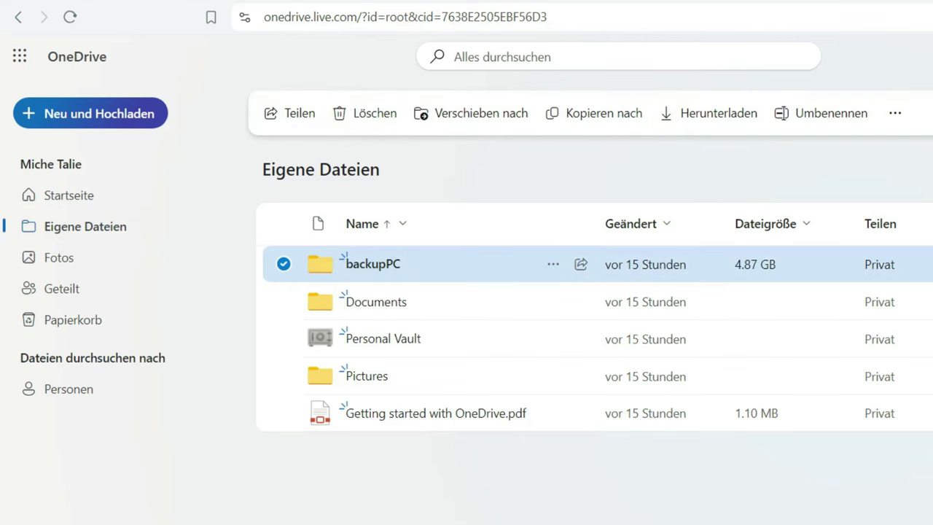
click(364, 113)
click(699, 423)
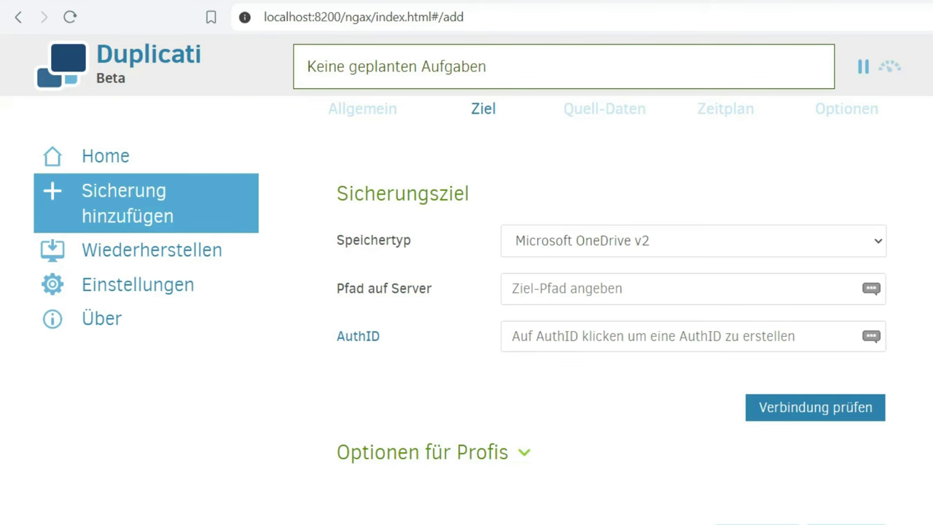
Set the OneDrive server path to backupPC
click(512, 289)
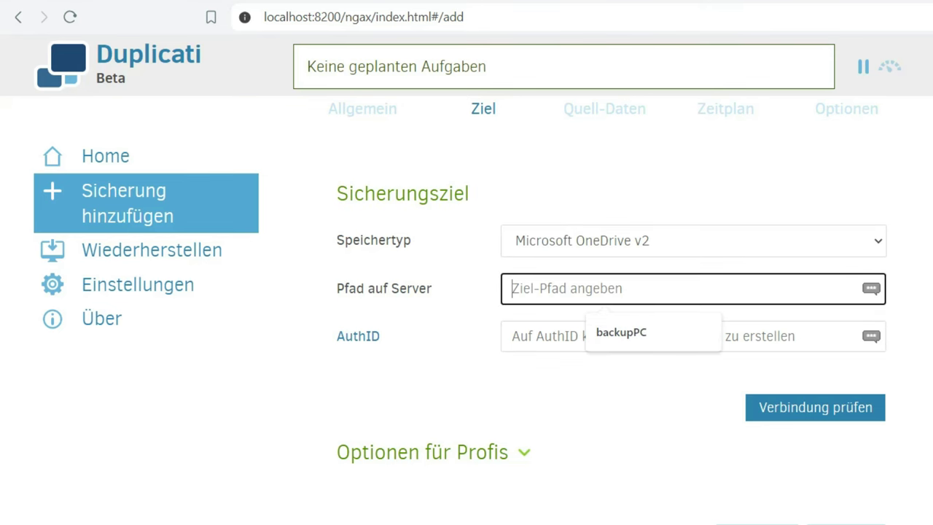
click(621, 332)
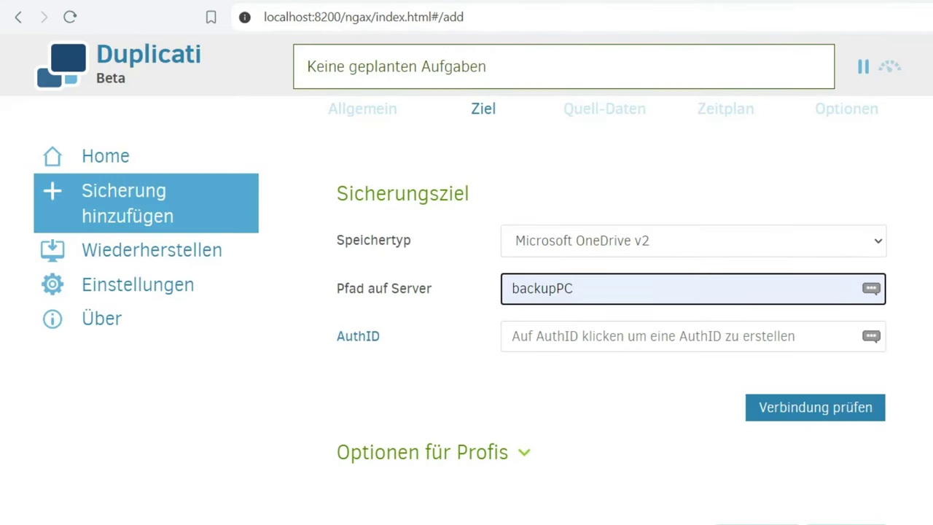
click(513, 335)
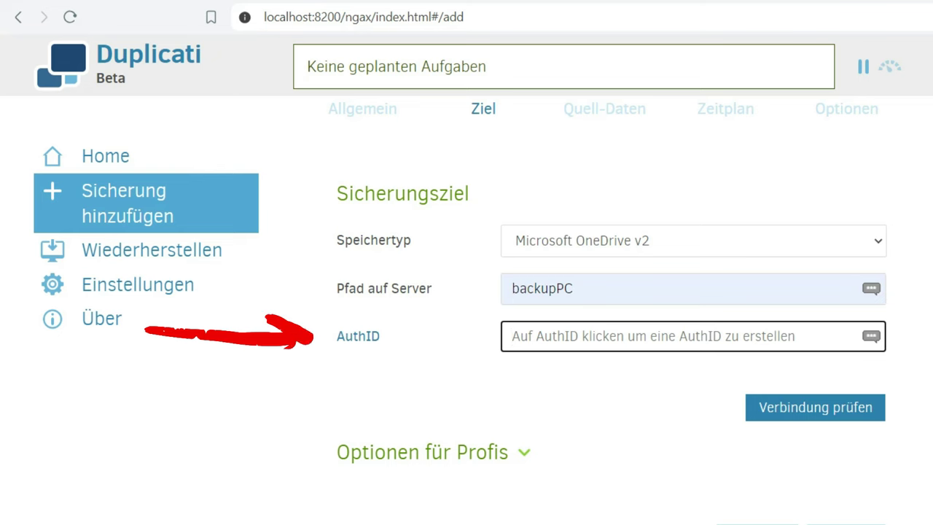
Request an AuthID by signing in to Microsoft OneDrive with the saved account e-mail
click(358, 336)
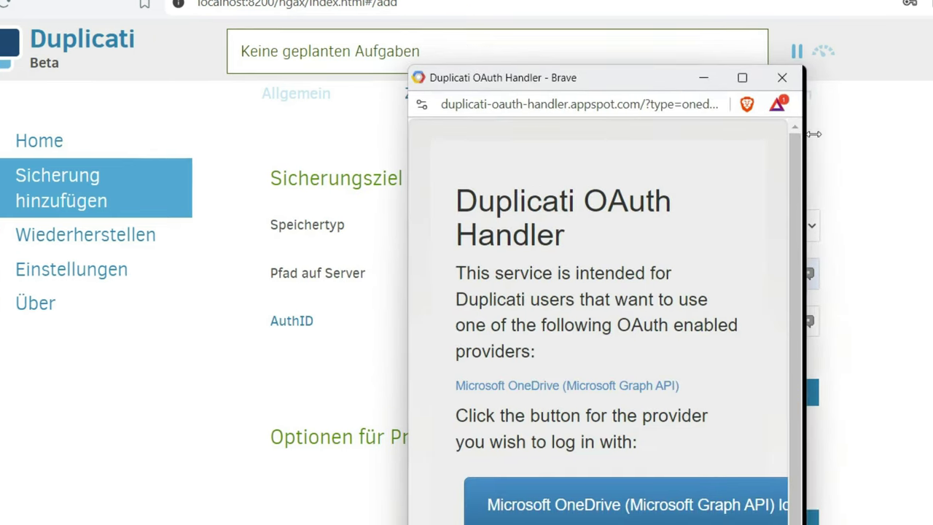
drag(869, 162, 852, 98)
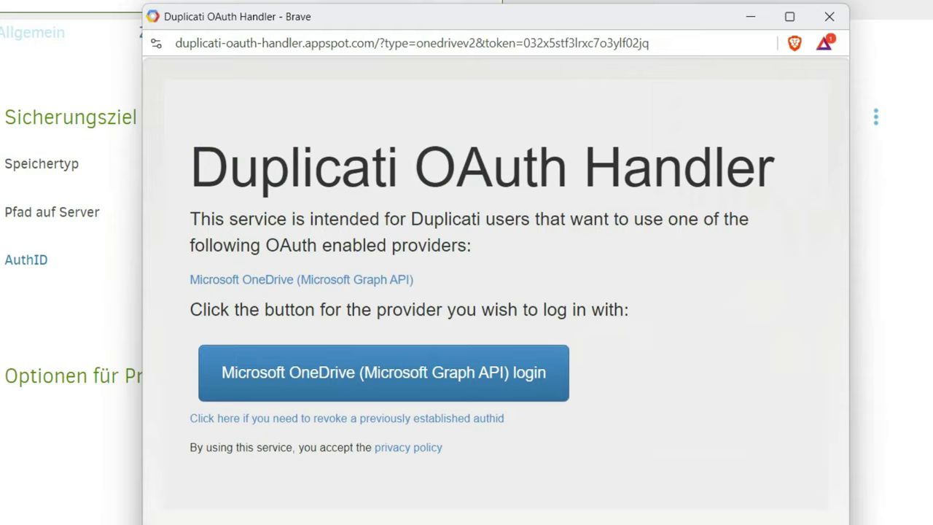
drag(495, 16, 479, 0)
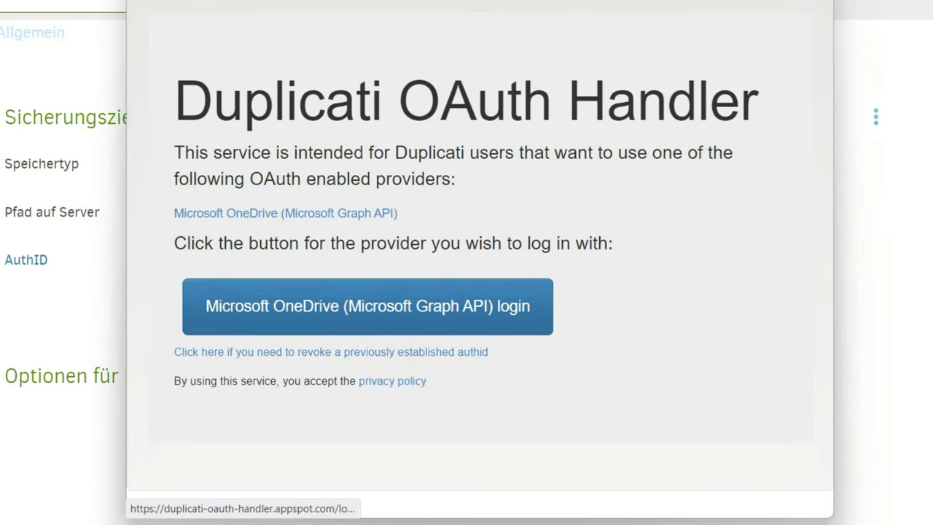
click(489, 306)
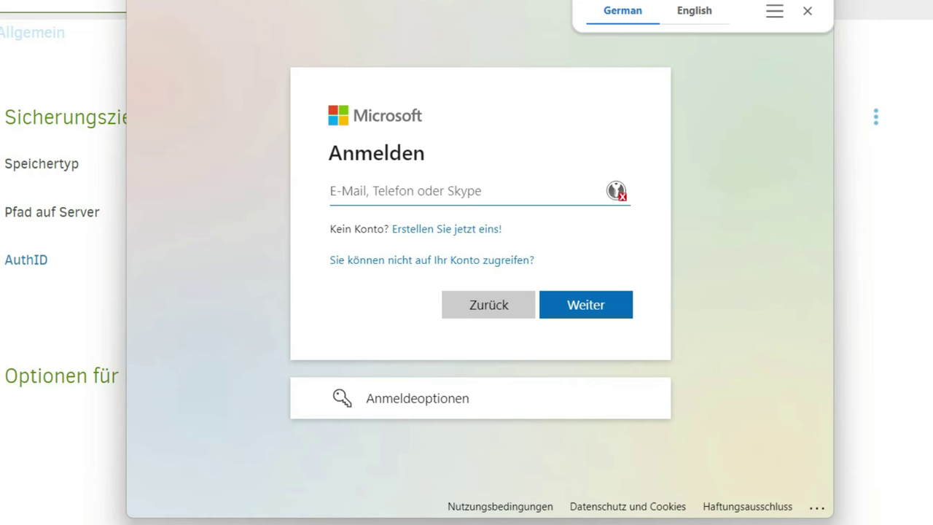
click(467, 190)
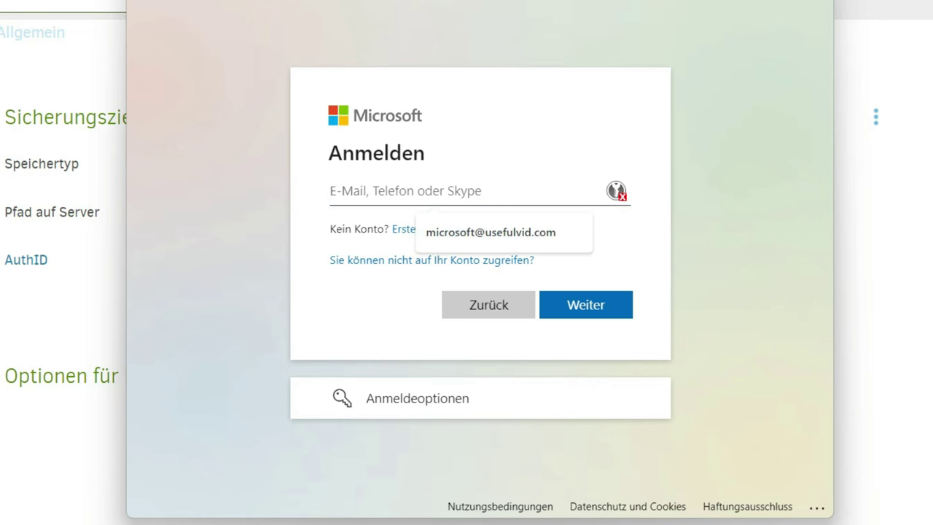
key(Return)
key(Return)
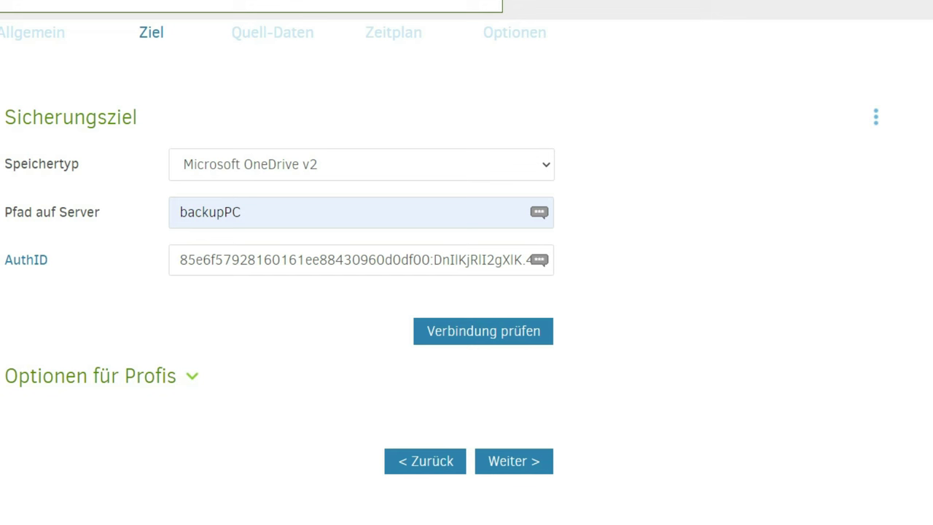
Test the OneDrive connection, letting Duplicati create the missing backupPC folder
click(482, 330)
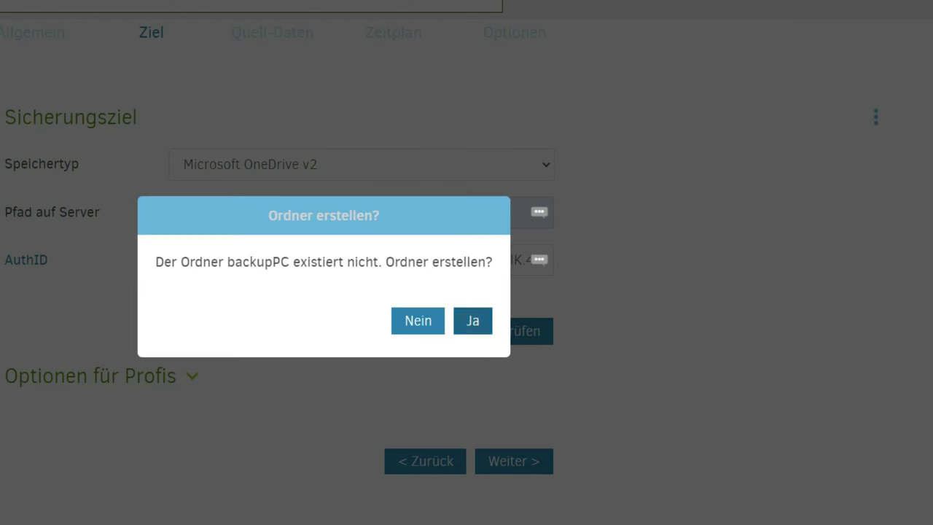
click(472, 320)
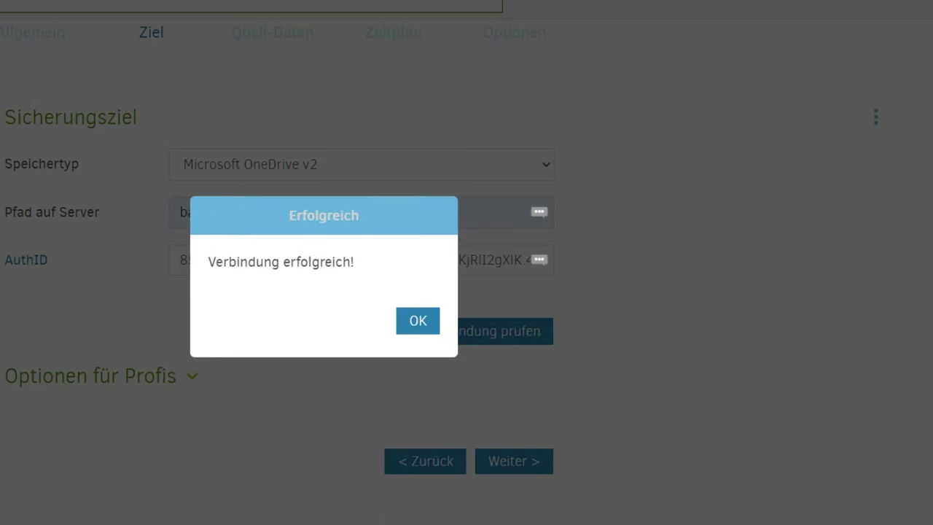
key(Return)
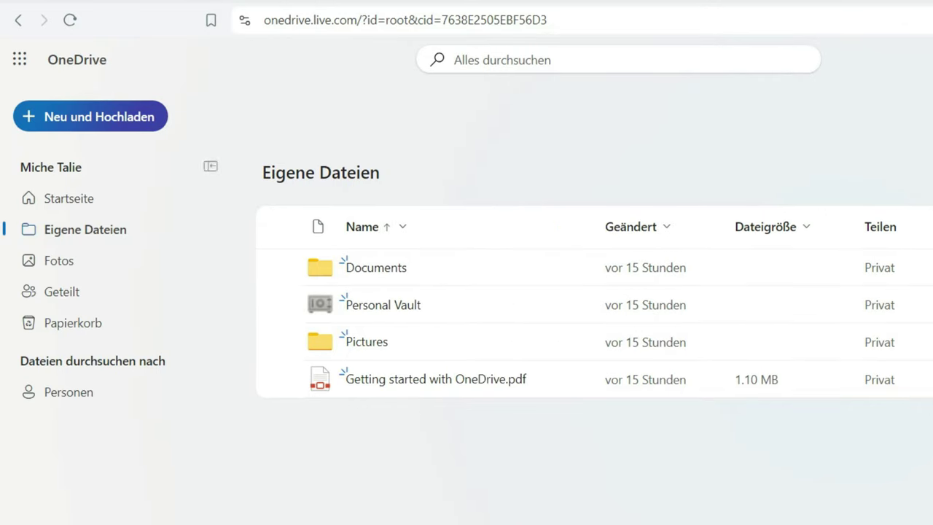
Refresh the OneDrive 'Eigene Dateien' page to look for the backupPC folder
key(F5)
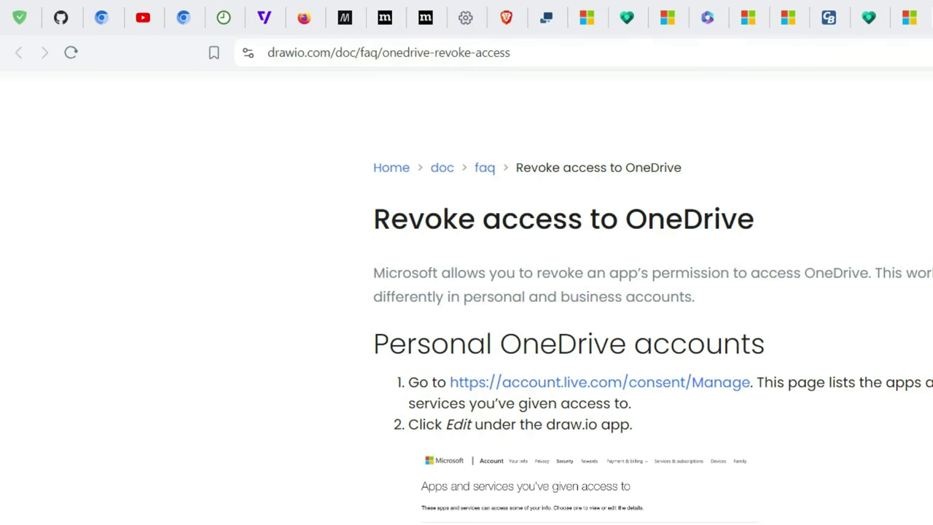
On the Microsoft account's app permissions page, remove Duplicati's access with 'Berechtigungen entfernen'
click(908, 17)
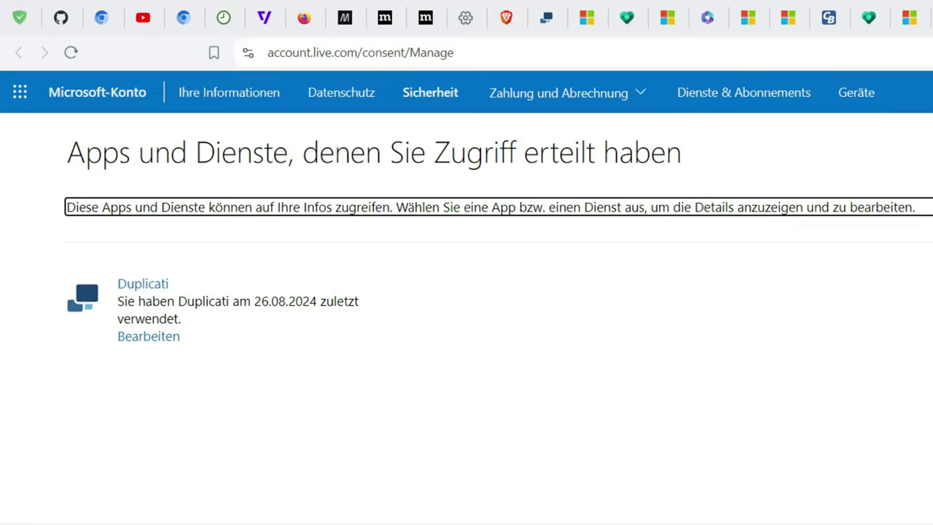
key(Tab)
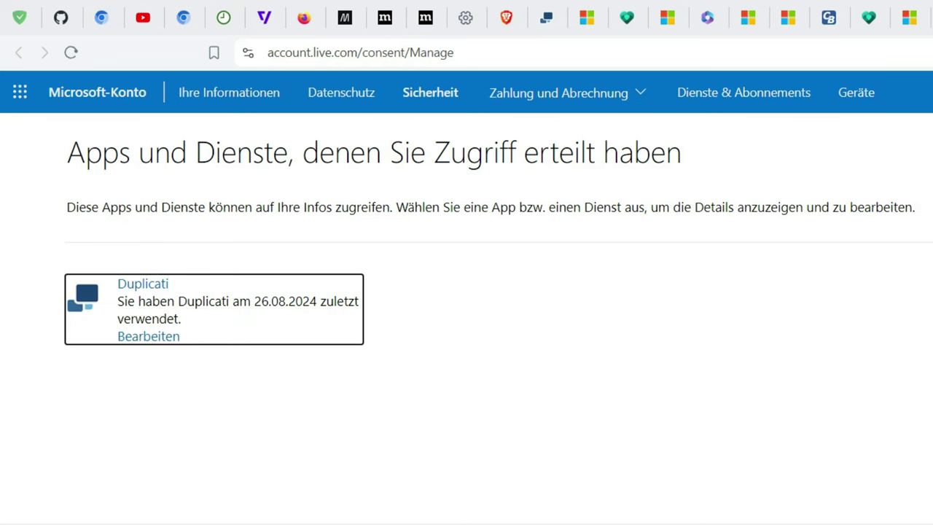
key(Return)
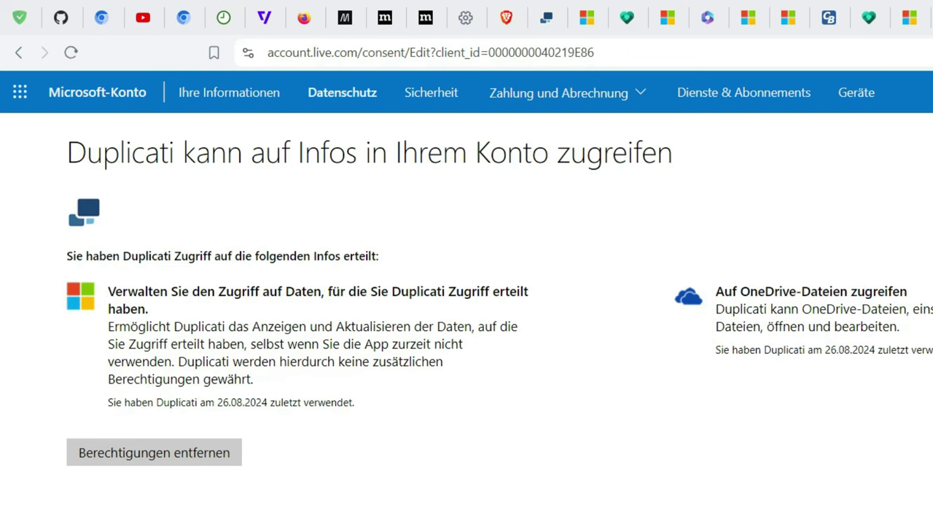
key(Tab)
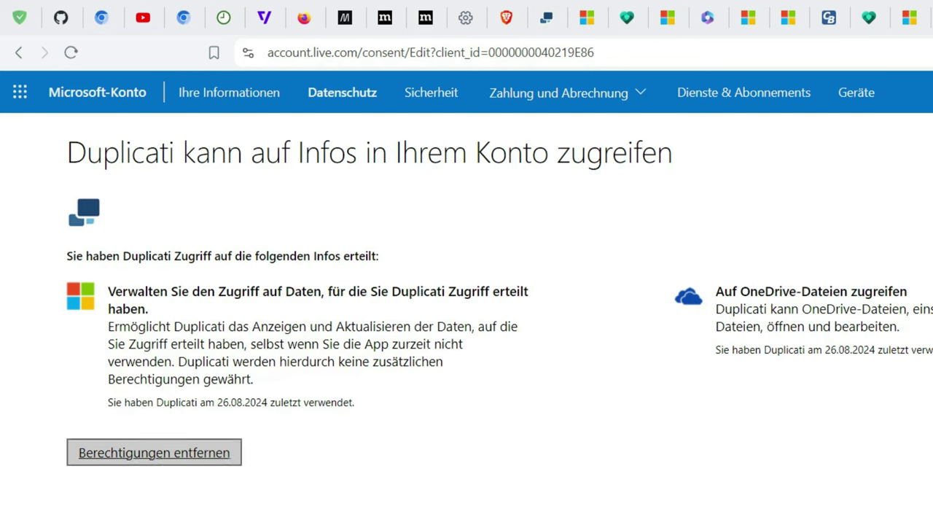
key(Return)
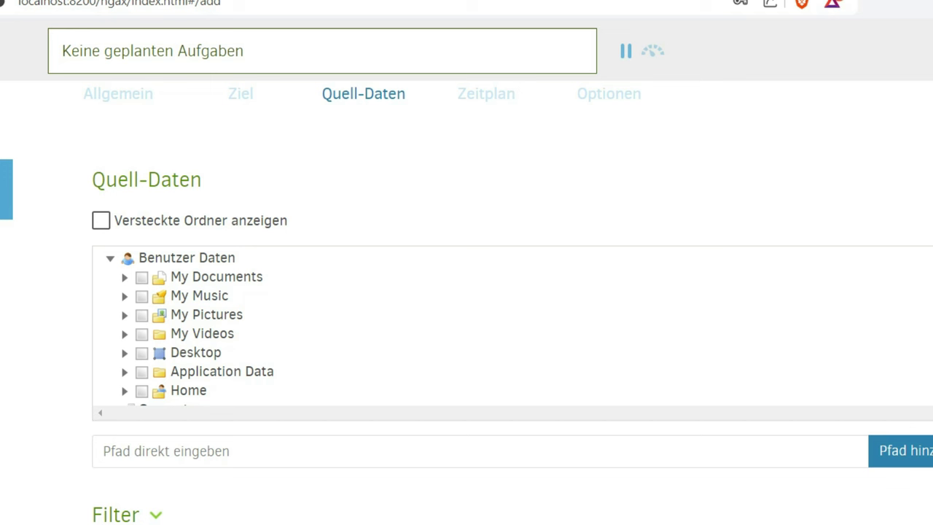
Expand Computer and drive C: (Fixed) in the Quell-Daten folder tree
scroll(189, 325, down, 1)
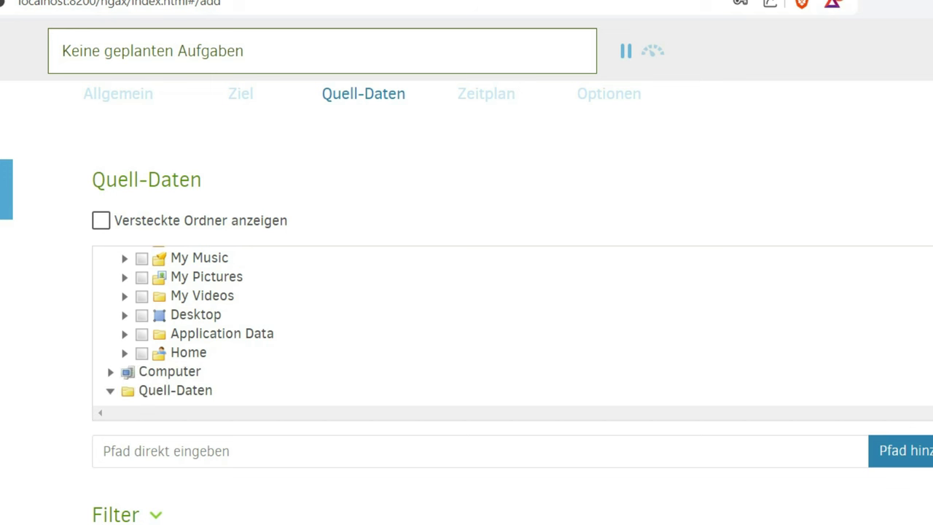
click(110, 371)
scroll(189, 325, down, 1)
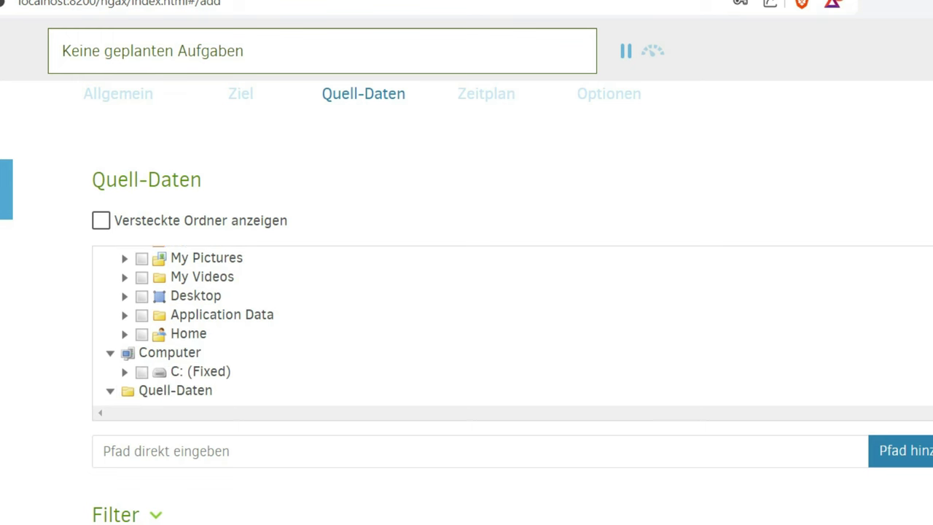
click(125, 372)
scroll(190, 326, down, 2)
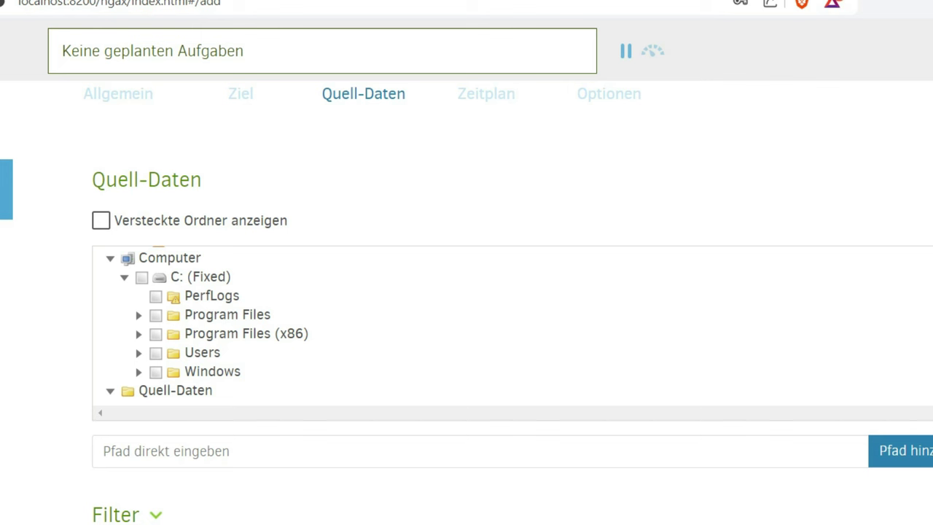
click(124, 277)
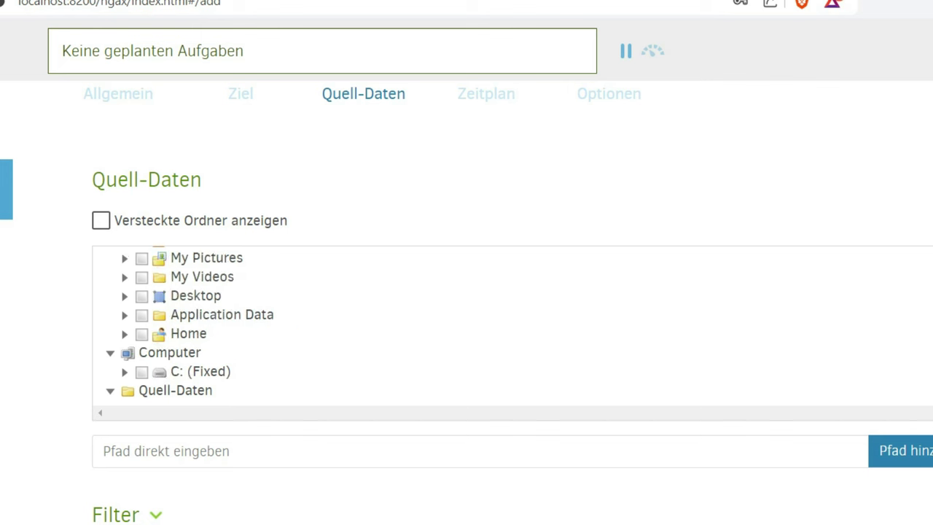
click(124, 277)
Untick drive C: and tick the Users folder so only C:\Users\ is selected
click(141, 372)
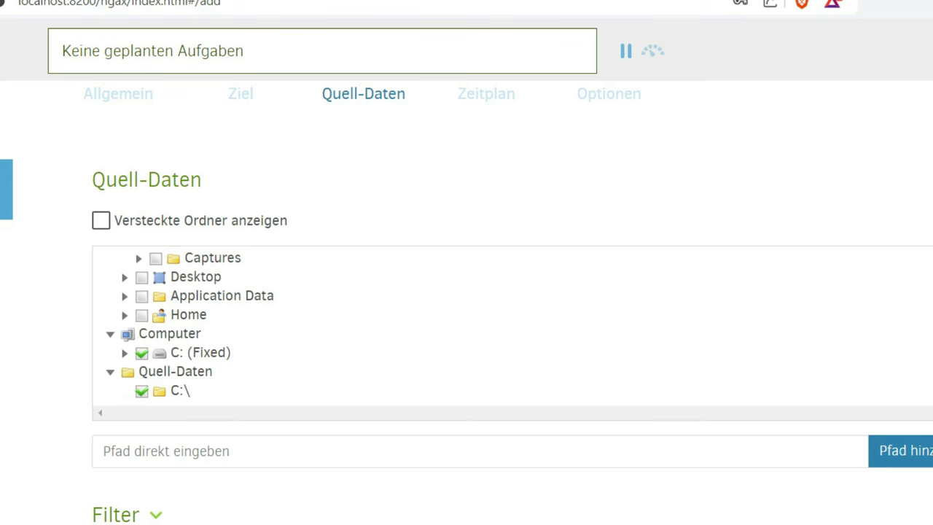
click(124, 352)
scroll(207, 326, down, 2)
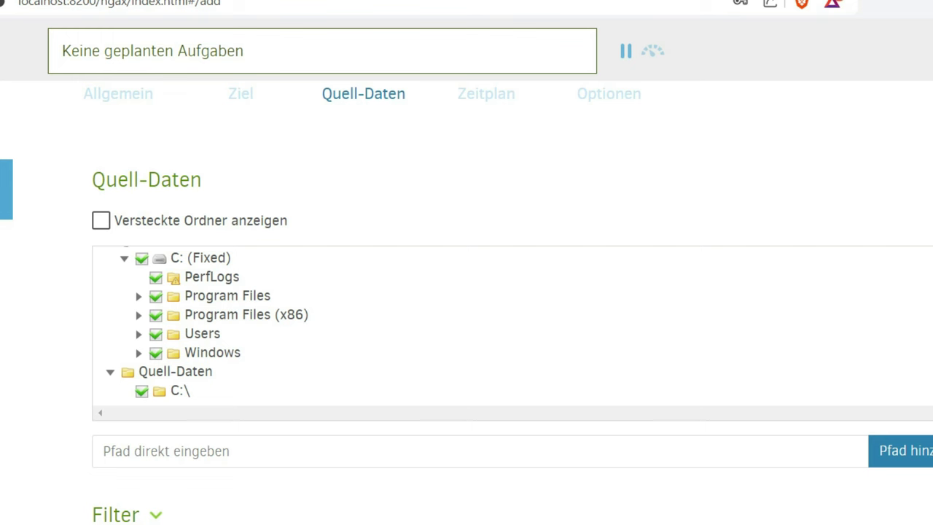
click(141, 258)
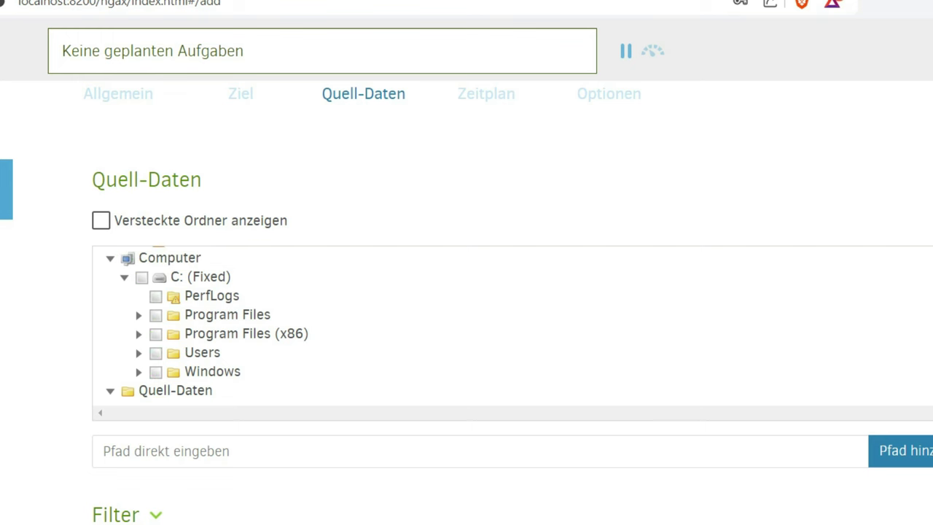
click(155, 353)
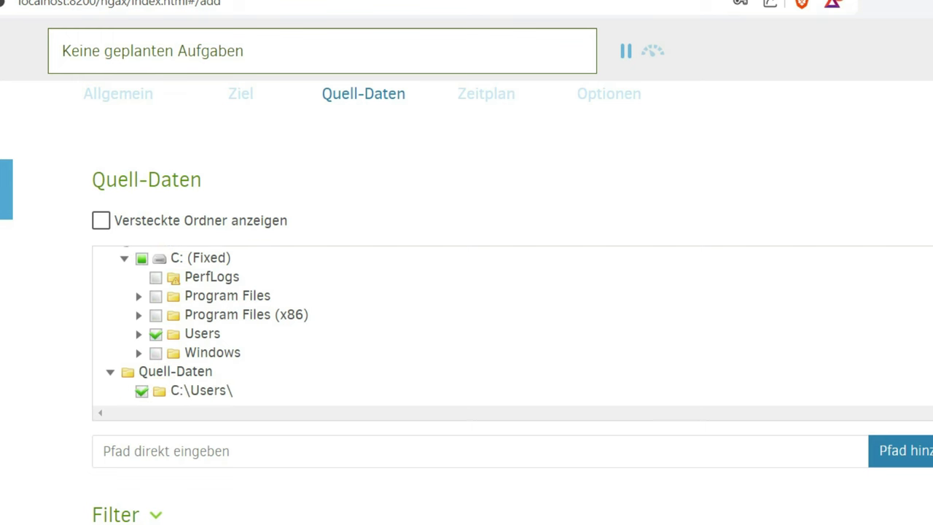
scroll(467, 292, down, 2)
Expand the 'Ausschließen' section to show hidden, system and temporary file exclusion options
click(126, 385)
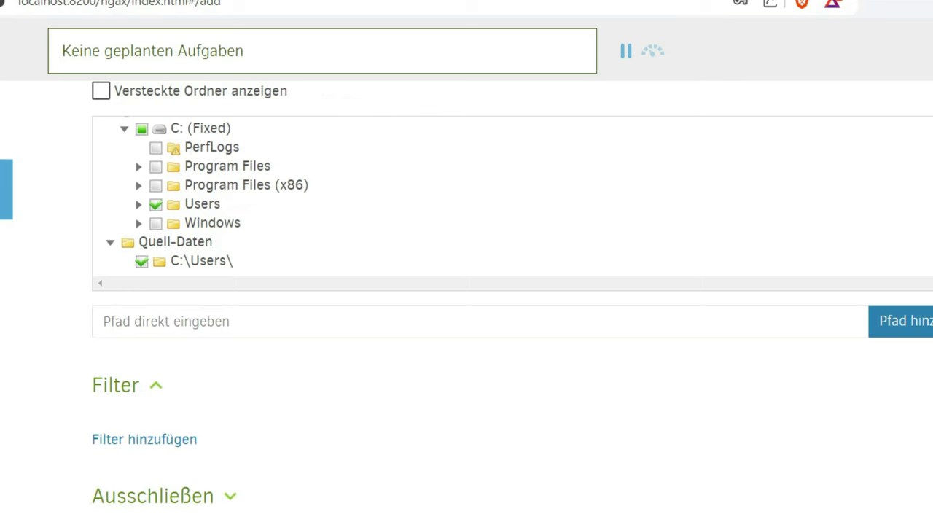
click(126, 385)
click(152, 431)
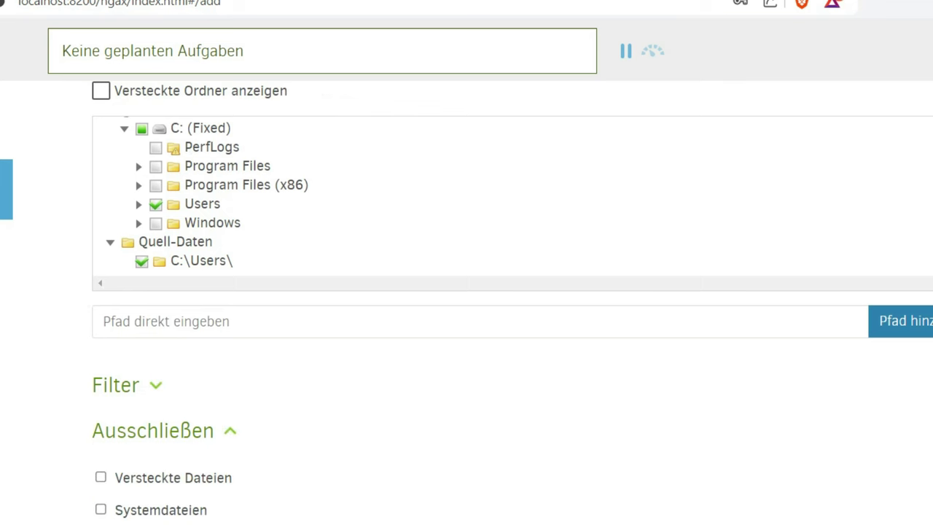
scroll(466, 306, up, 3)
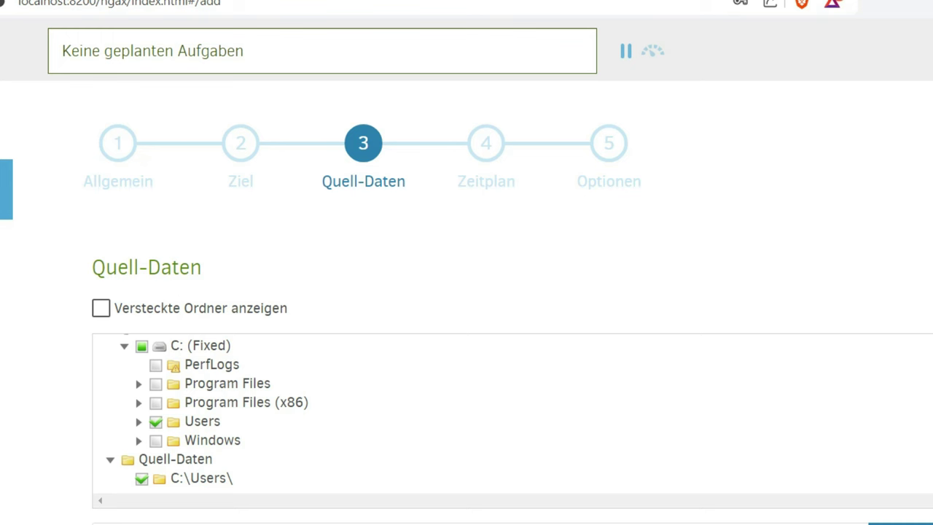
scroll(466, 306, down, 3)
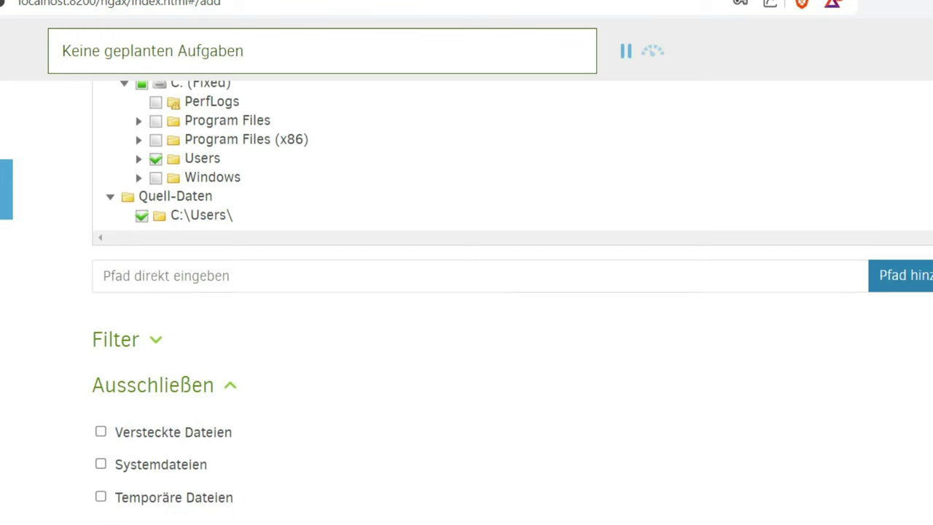
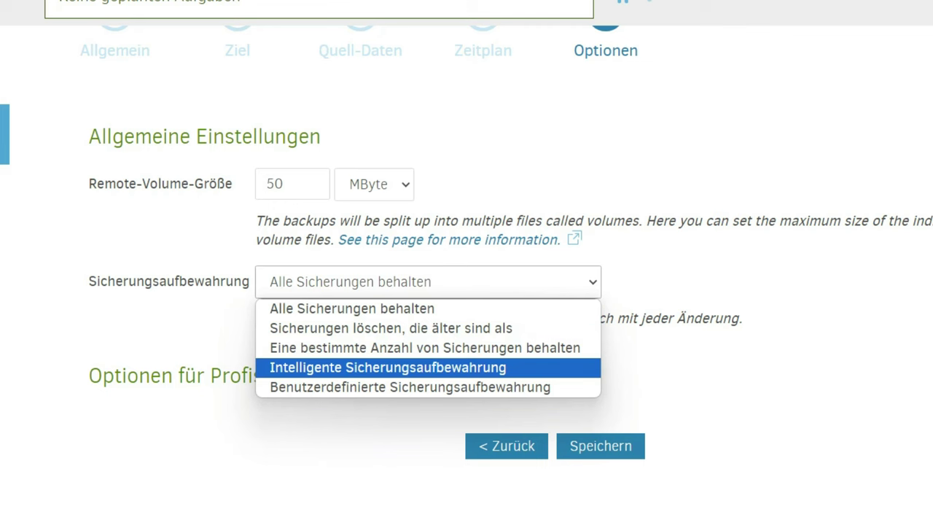
Set backup retention to Intelligente Sicherungsaufbewahrung after briefly trying Benutzerdefinierte
click(387, 368)
key(alt+Down)
key(Down)
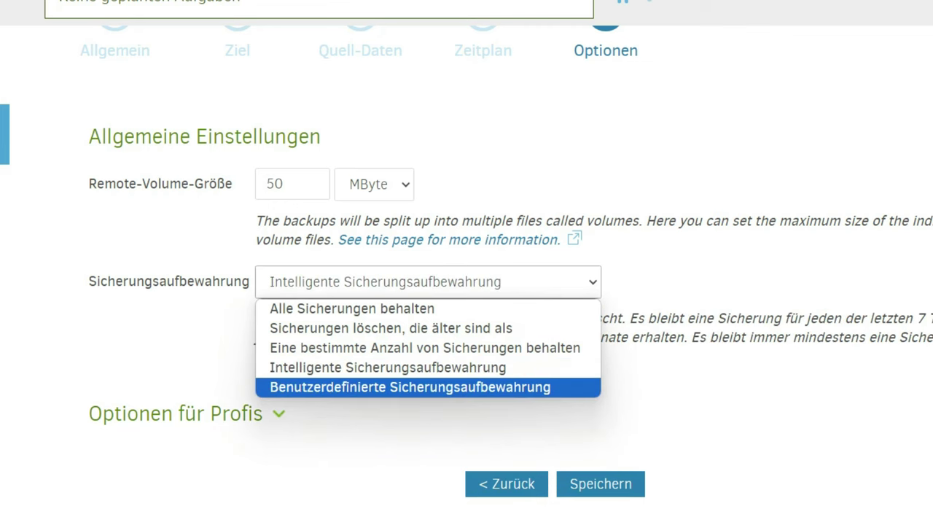
key(Return)
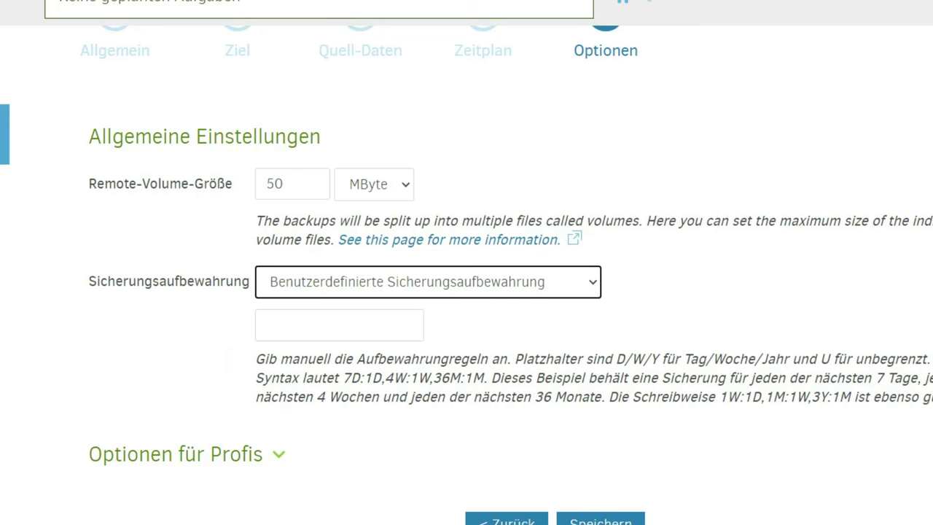
key(alt+Down)
key(Up)
key(Up)
key(Up)
key(Down)
key(Down)
key(Return)
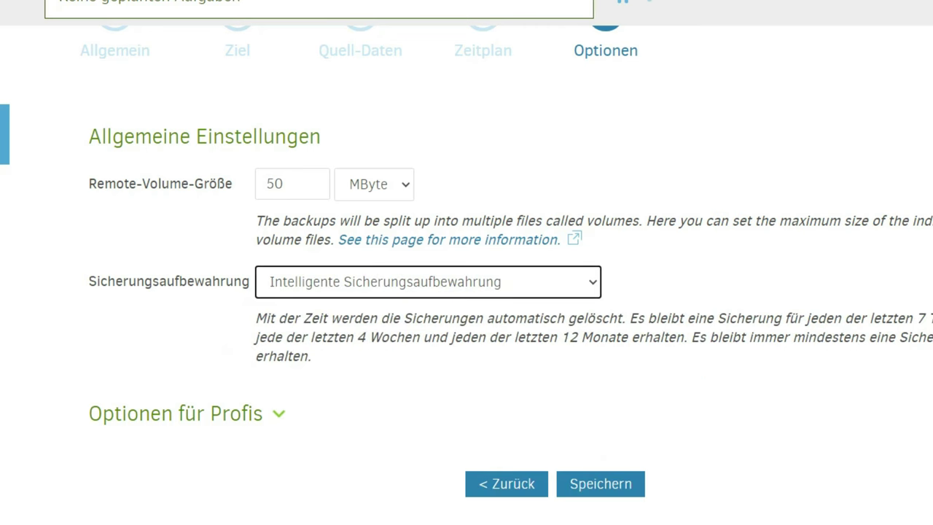
Highlight parts of the smart retention description, including its 12-month rule
drag(896, 318, 931, 317)
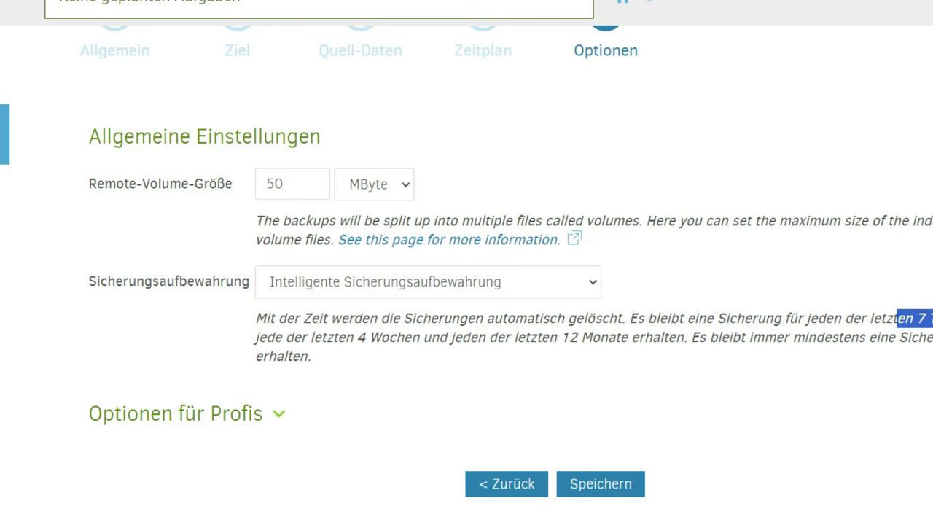
click(915, 317)
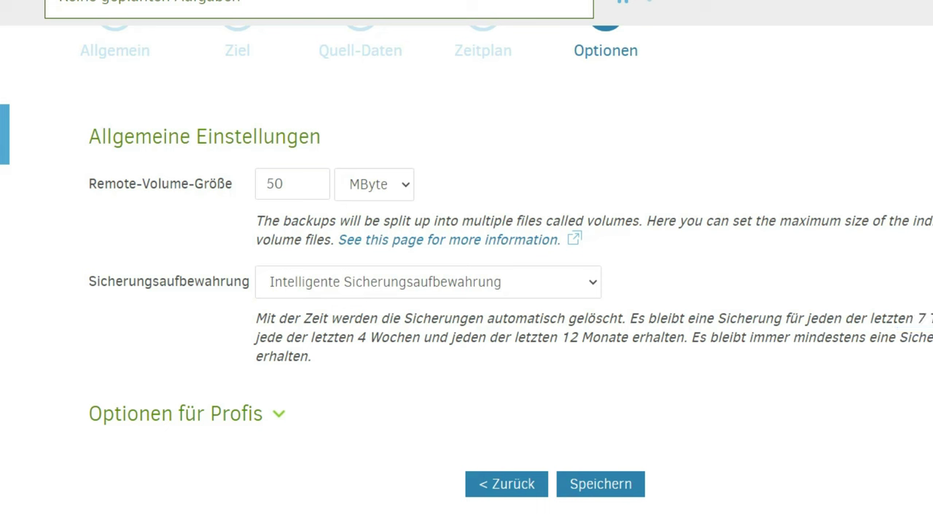
drag(569, 336, 600, 337)
click(586, 337)
Save the BackupPC job to start its first backup, with Task Manager placed beside it
click(600, 483)
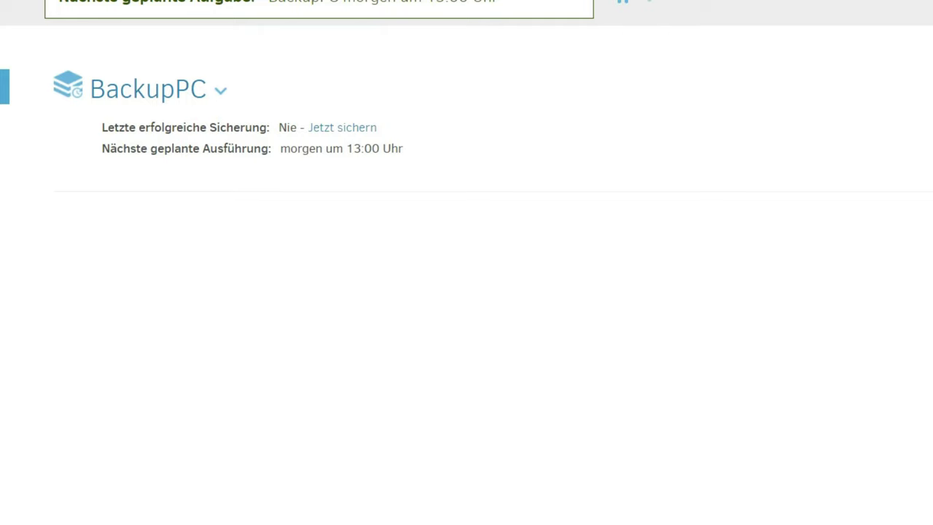
key(alt+Tab)
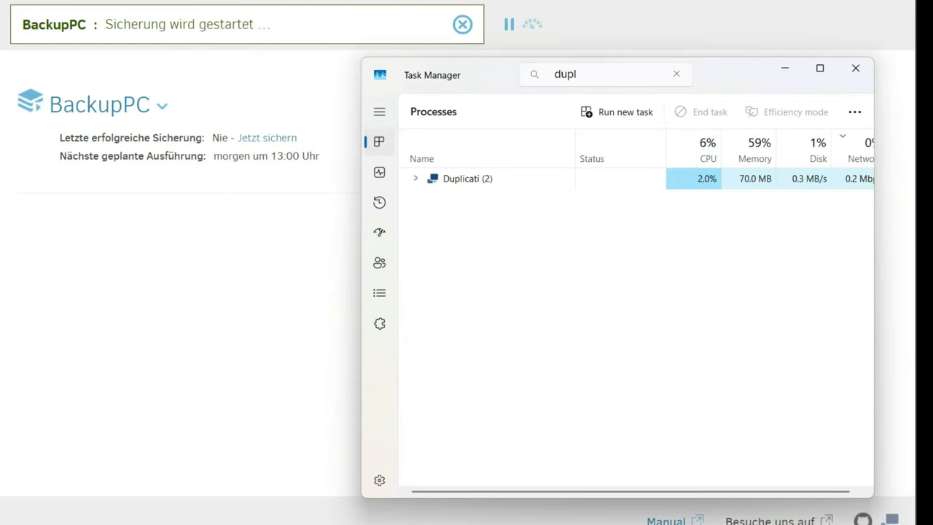
scroll(636, 306, right, 1)
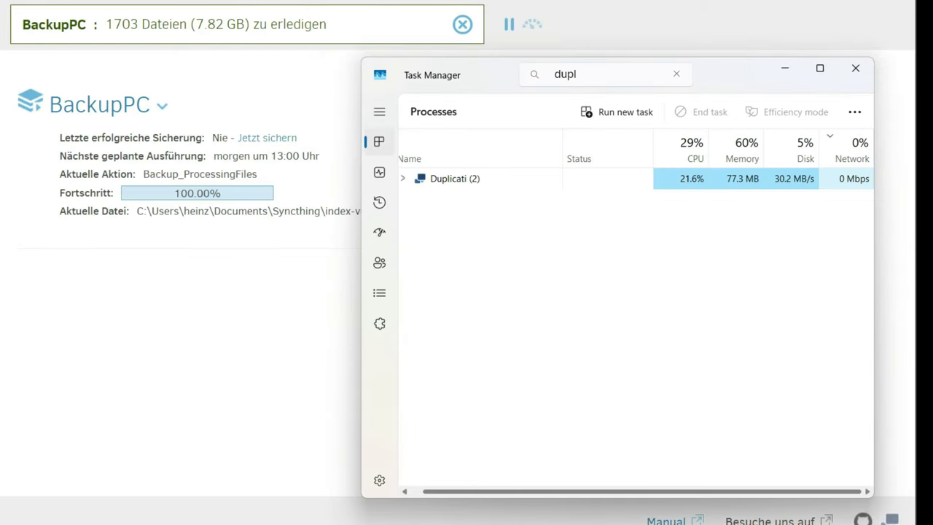
drag(718, 79, 560, 65)
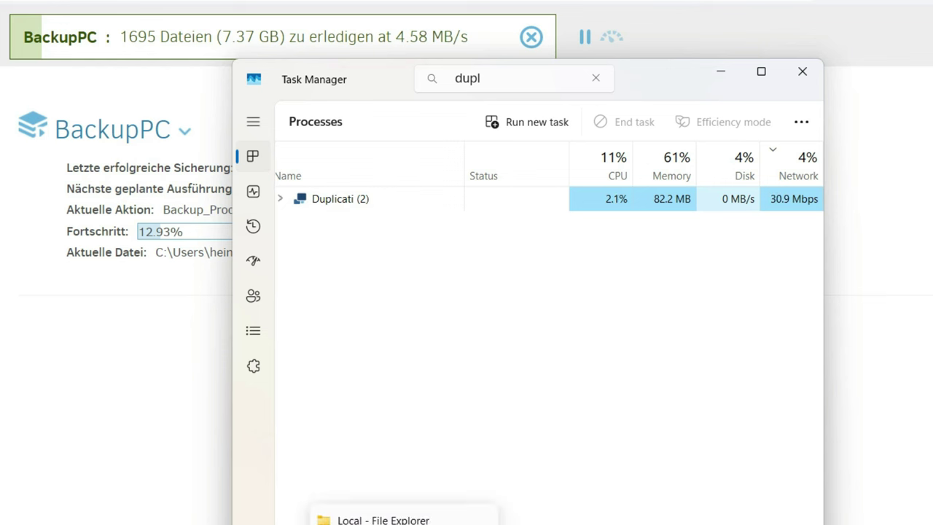
Read the C:\Users folder size (11.5 GB, 24,989 files) in Properties, then close it and minimize Explorer
click(403, 519)
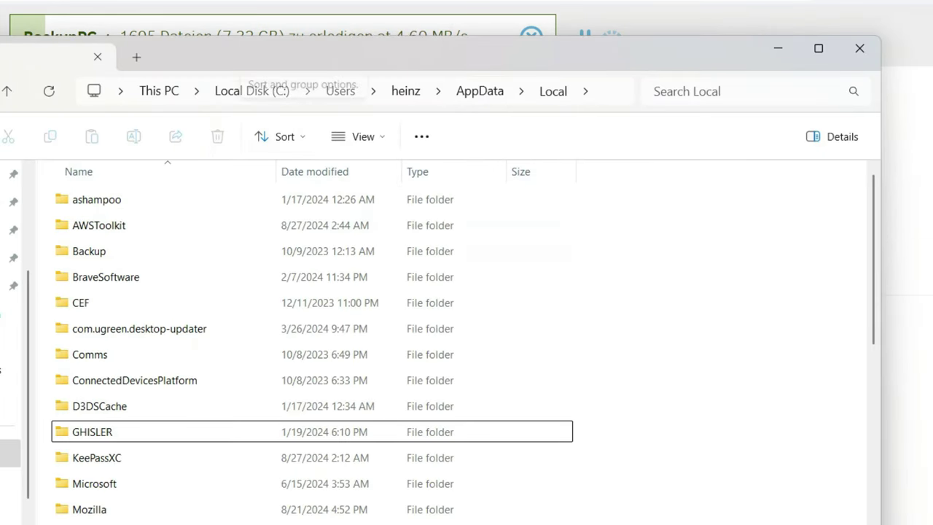
click(251, 91)
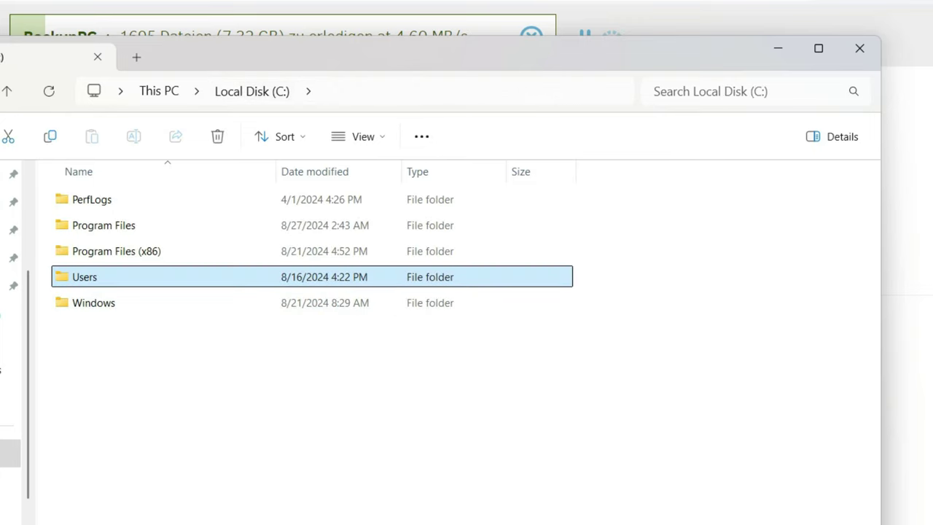
right_click(117, 277)
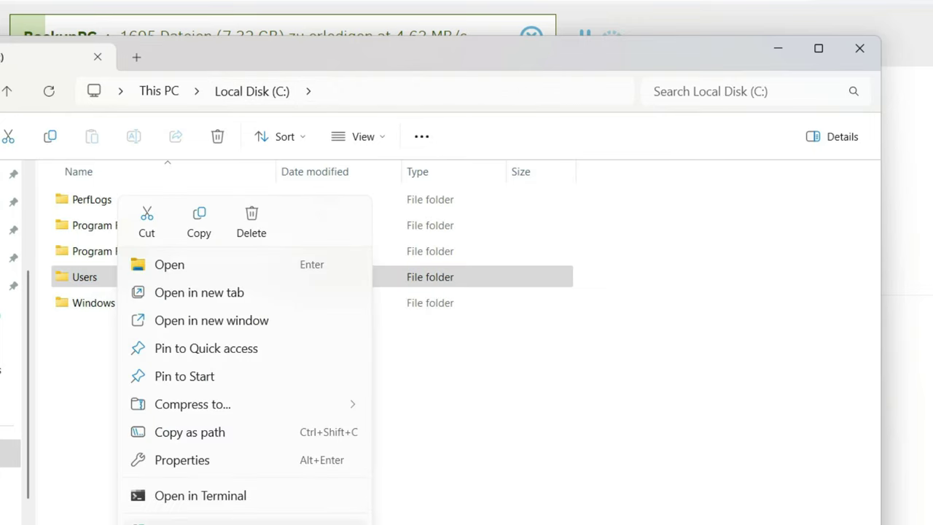
key(shift+F10)
key(Escape)
key(alt+Return)
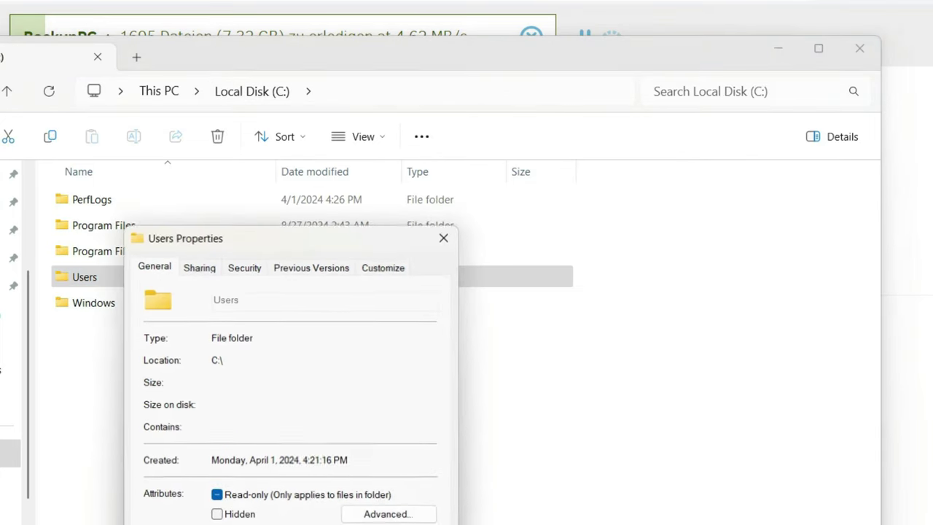
drag(308, 235, 440, 156)
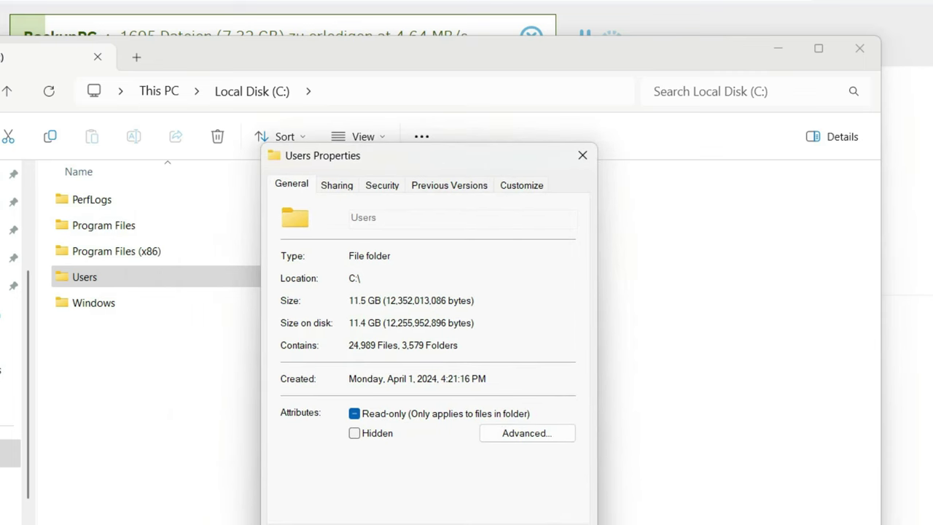
key(Escape)
click(777, 48)
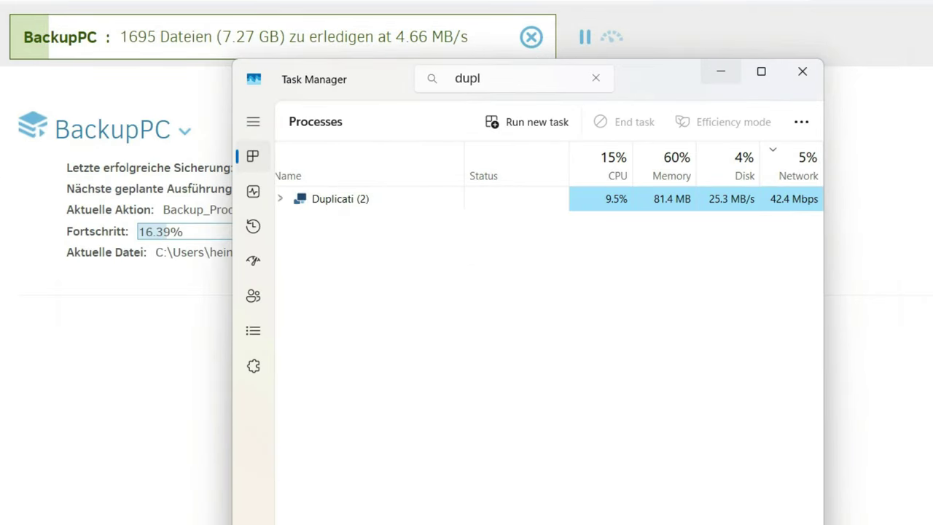
Shift Task Manager right and expand Duplicati's processes during the backup, then minimize it
drag(660, 87, 859, 83)
drag(781, 69, 788, 69)
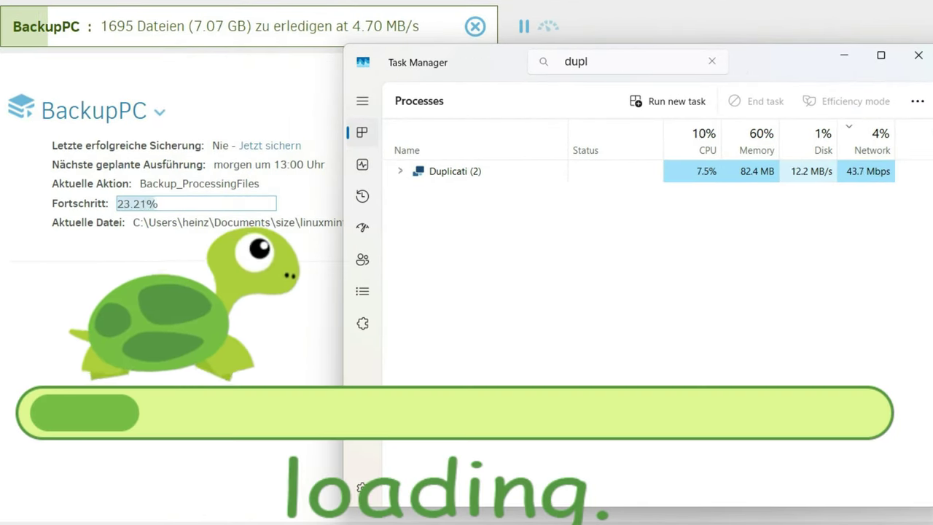
click(400, 170)
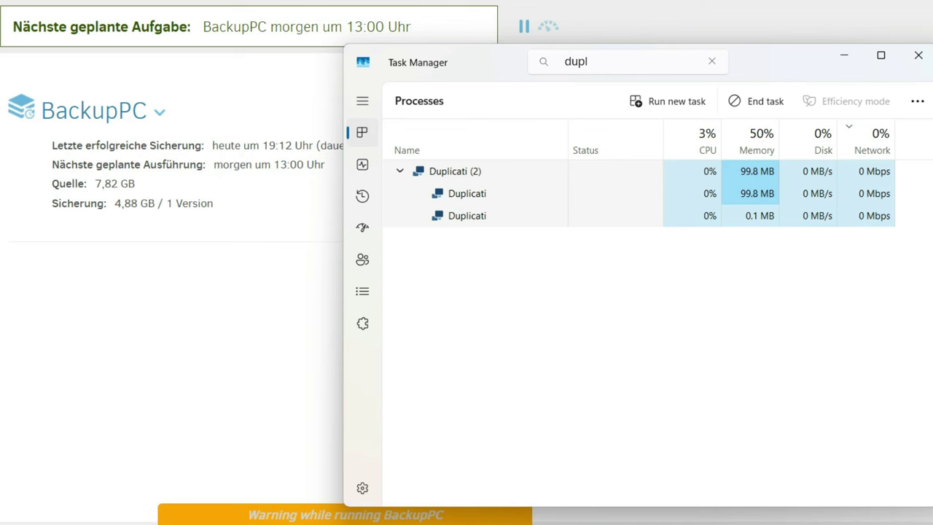
key(super+Down)
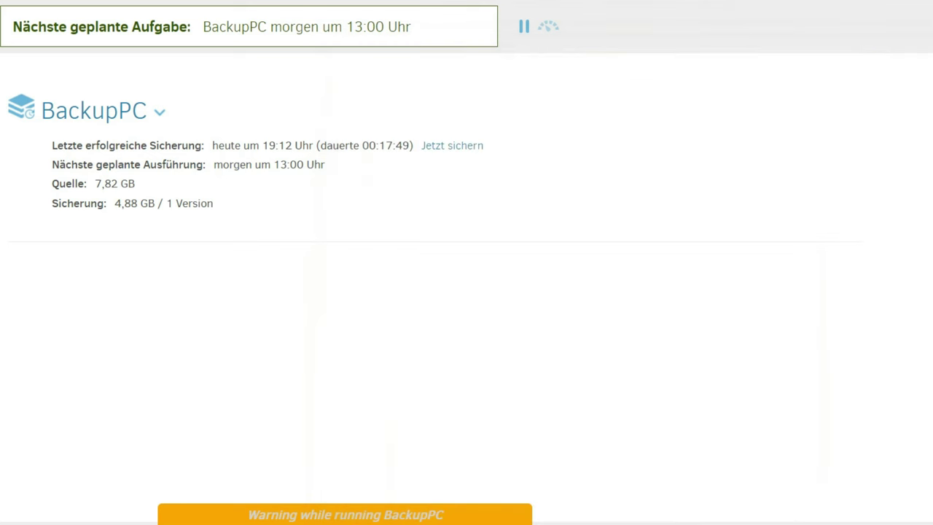
Review the finished BackupPC summary: 7,82 GB source stored as 4,88 GB in one version
drag(385, 145, 396, 145)
click(390, 145)
drag(141, 145, 86, 183)
click(87, 183)
drag(115, 204, 141, 203)
Switch to File Explorer and browse from C: into the user's home folder, briefly checking Downloads
click(141, 203)
key(alt+Tab)
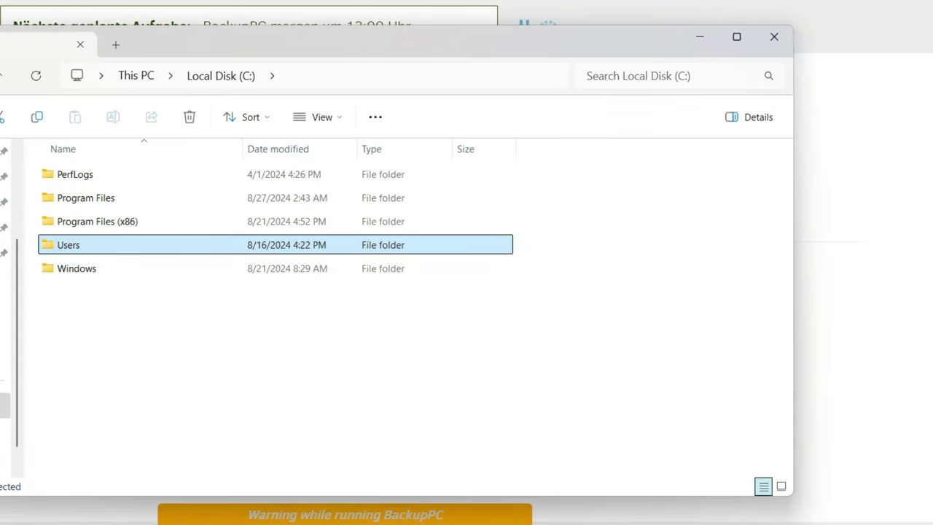
click(554, 222)
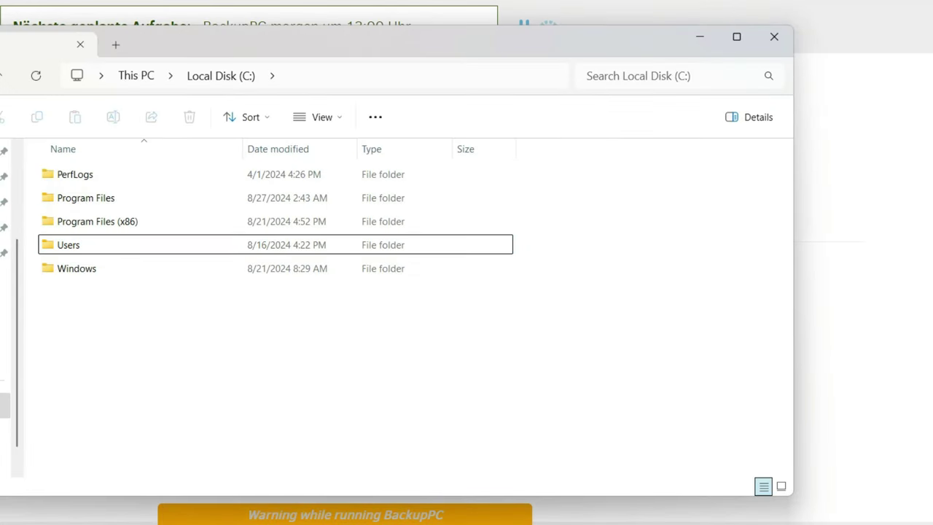
double_click(68, 244)
double_click(69, 174)
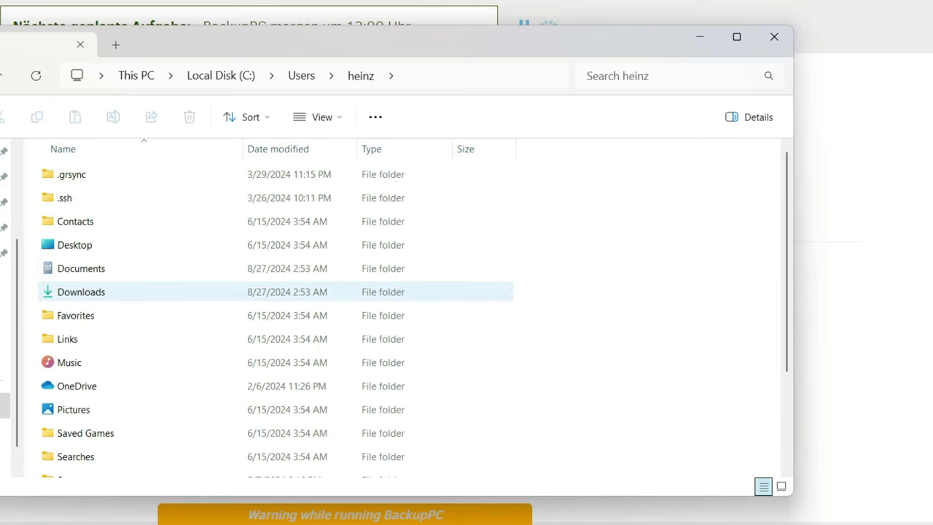
click(81, 292)
key(Return)
key(alt+Left)
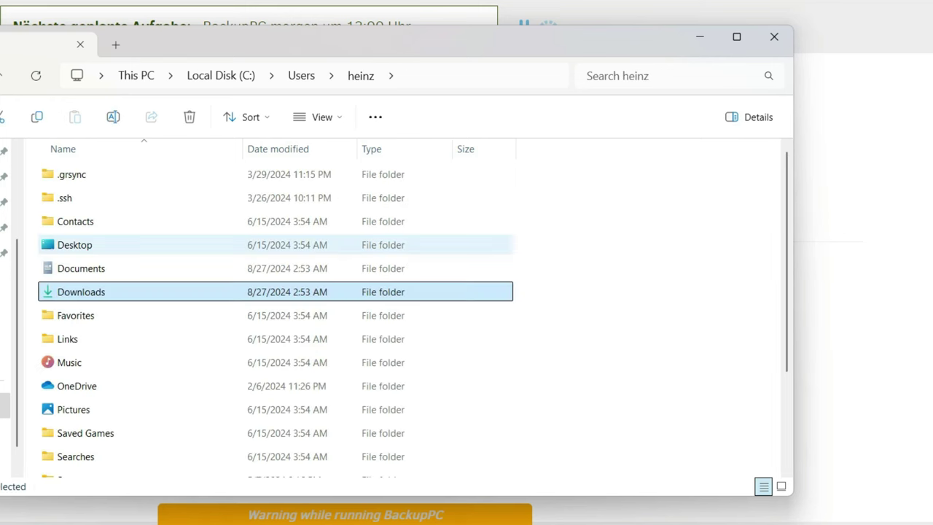
Open Documents\size and select the grsync archive and the linuxmint-21.3-cinnamon ISO files
double_click(81, 268)
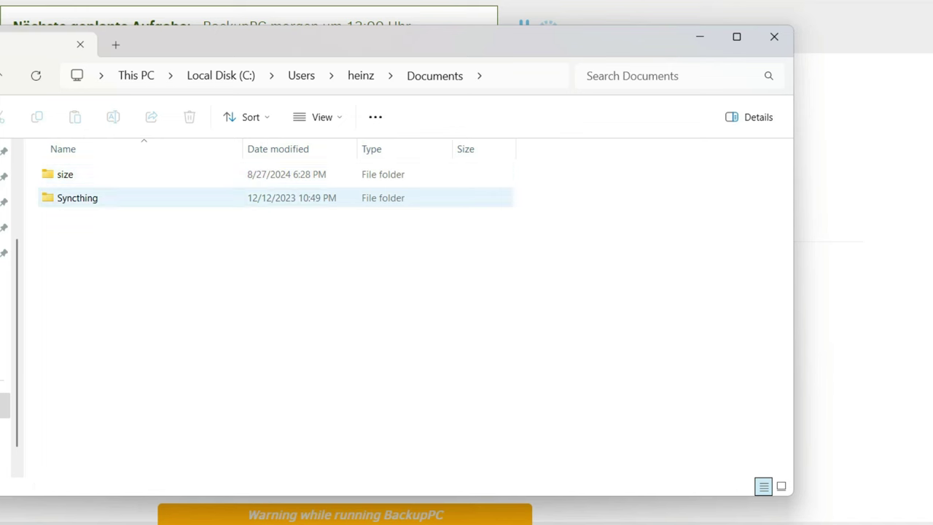
double_click(65, 174)
click(95, 268)
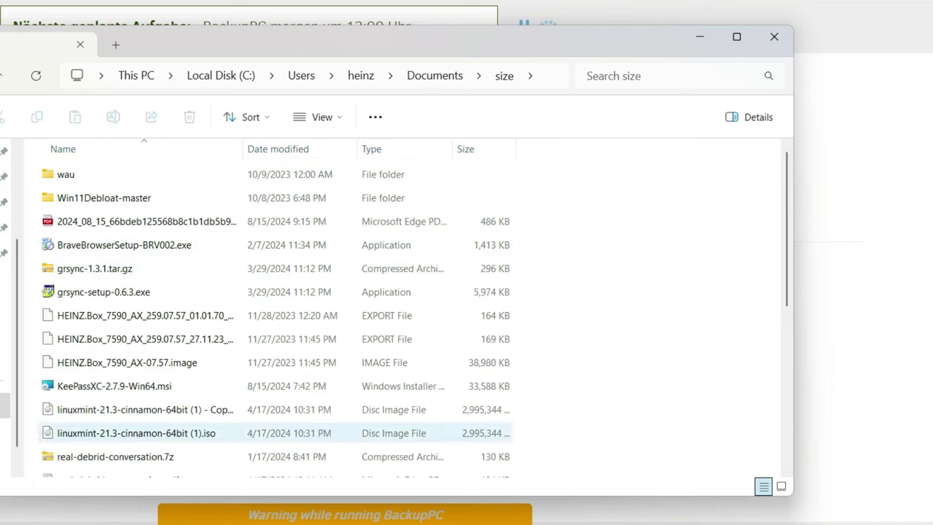
click(144, 409)
click(136, 433)
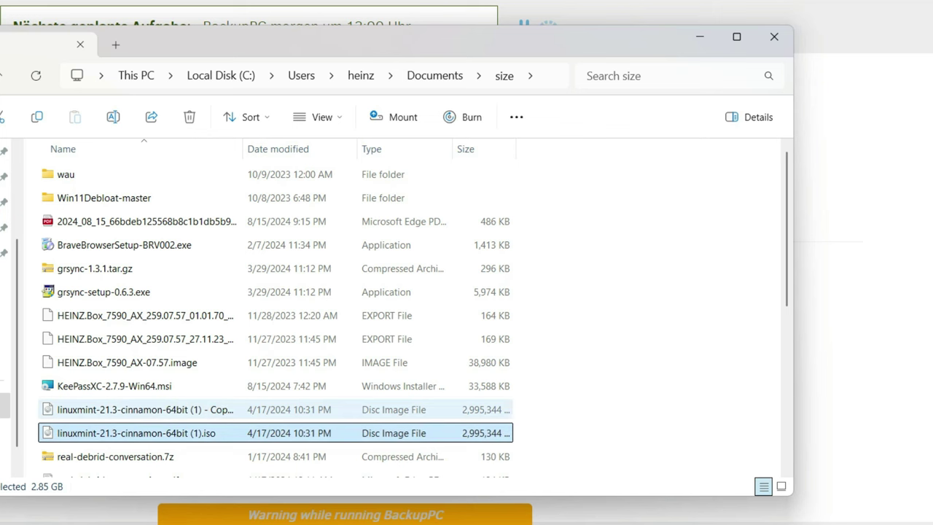
key(alt+Tab)
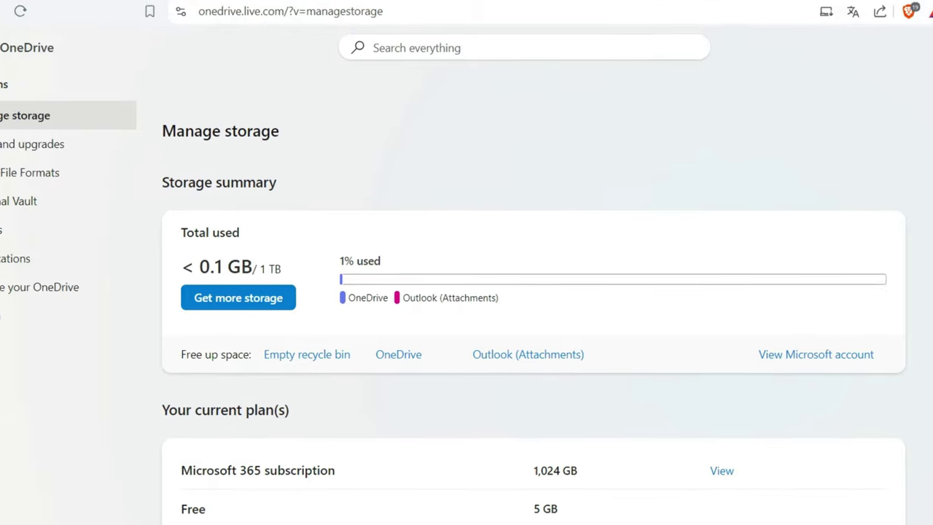
Reload Manage storage to show 4.8 GB used, then remove '/?v=managestorage' to open OneDrive Home
key(F5)
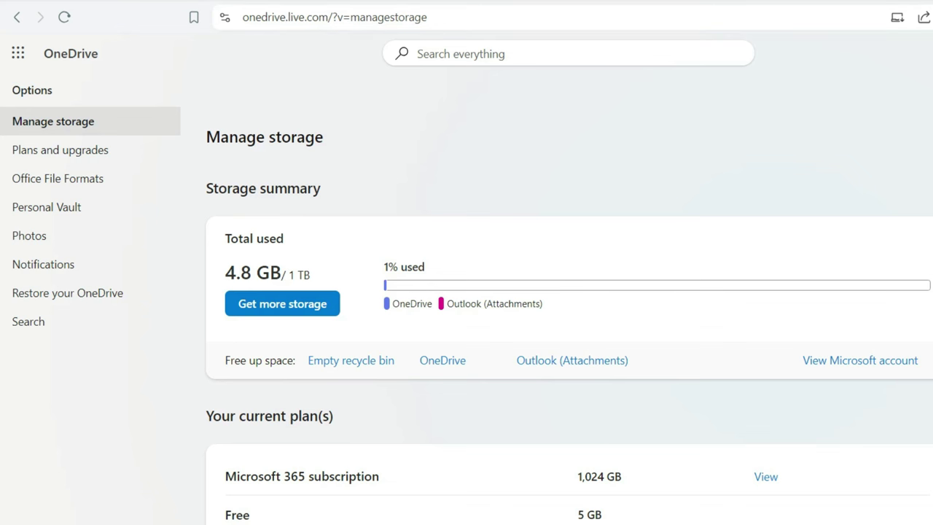
drag(427, 17, 327, 17)
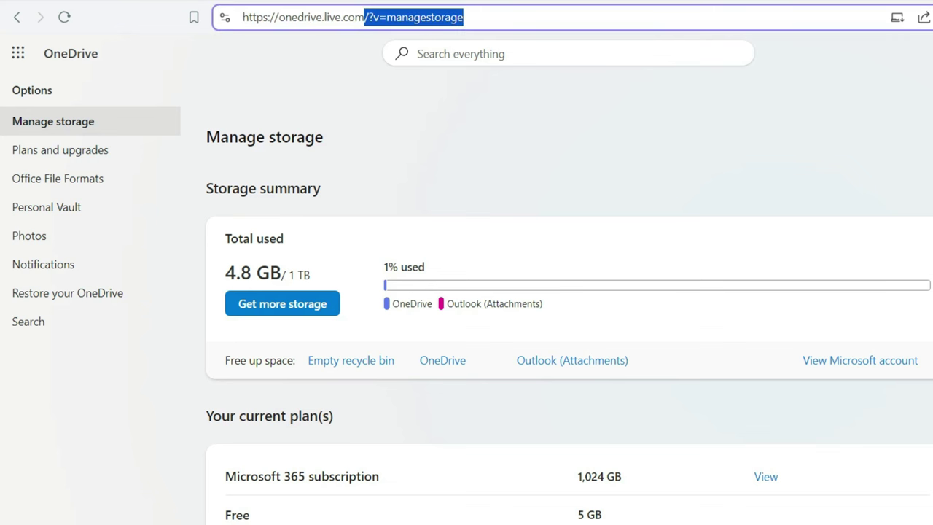
key(BackSpace)
key(Return)
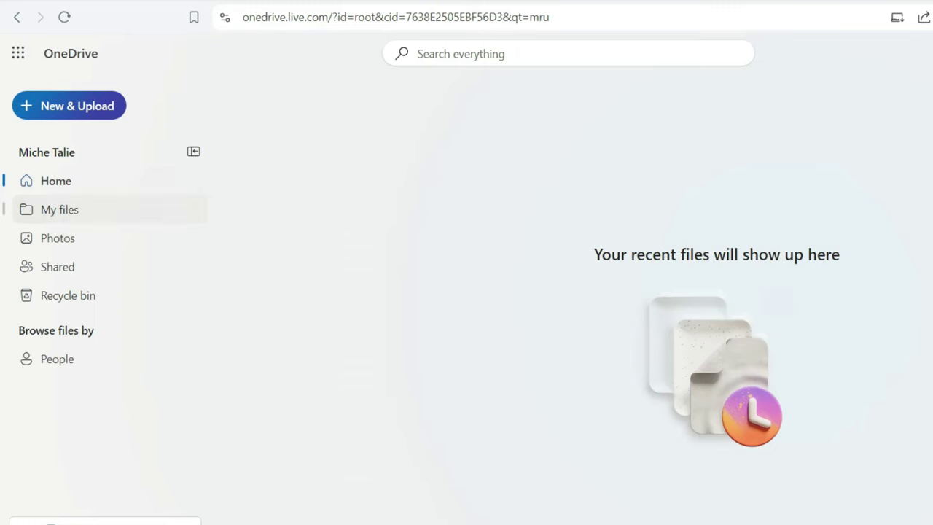
Open backupPC under My files and scroll through its encrypted duplicati dlist and 50 MB volumes
click(60, 209)
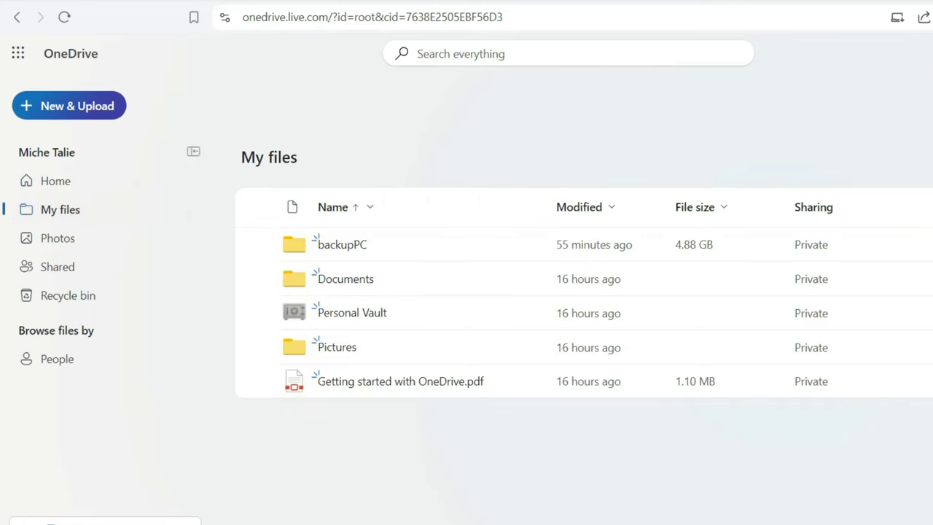
click(342, 244)
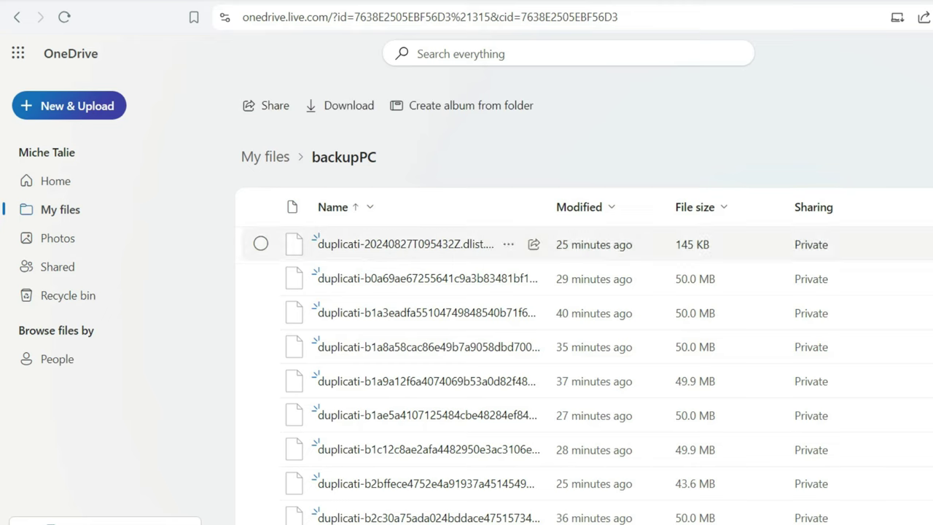
scroll(408, 401, down, 10)
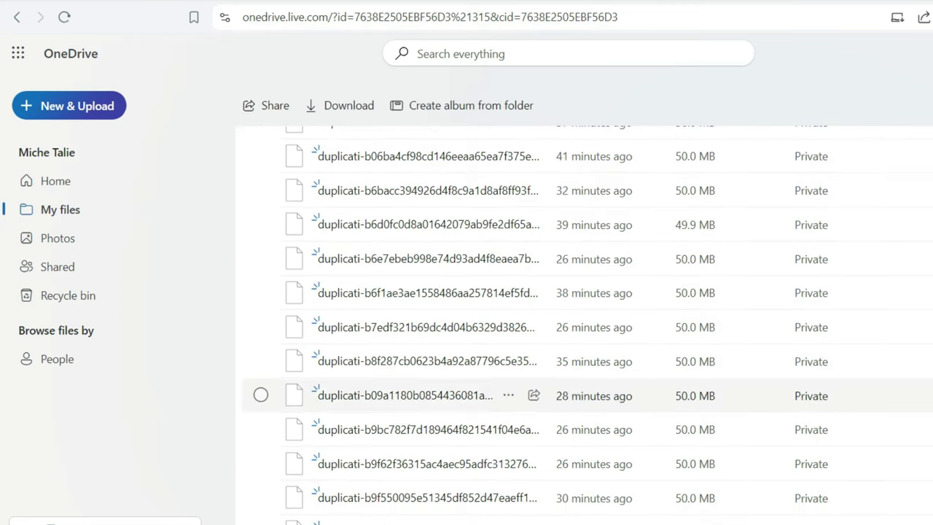
scroll(408, 463, down, 15)
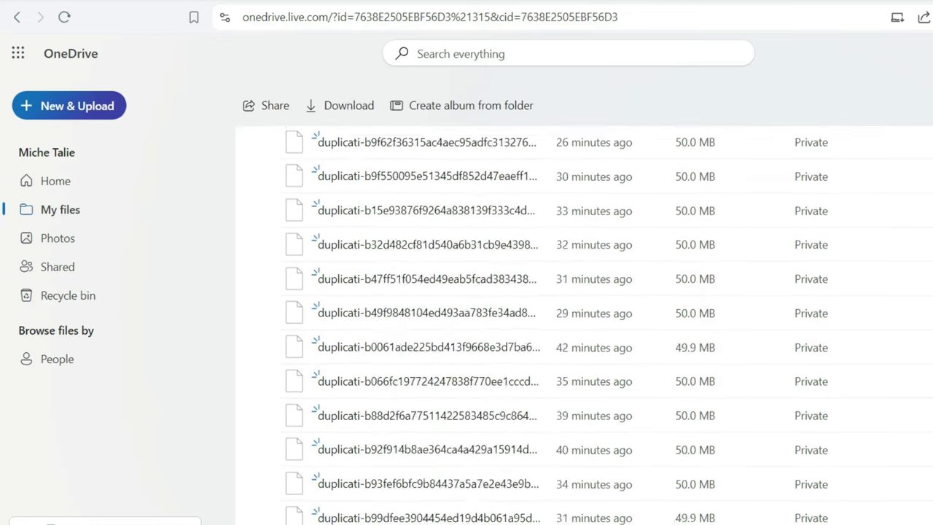
scroll(408, 357, down, 15)
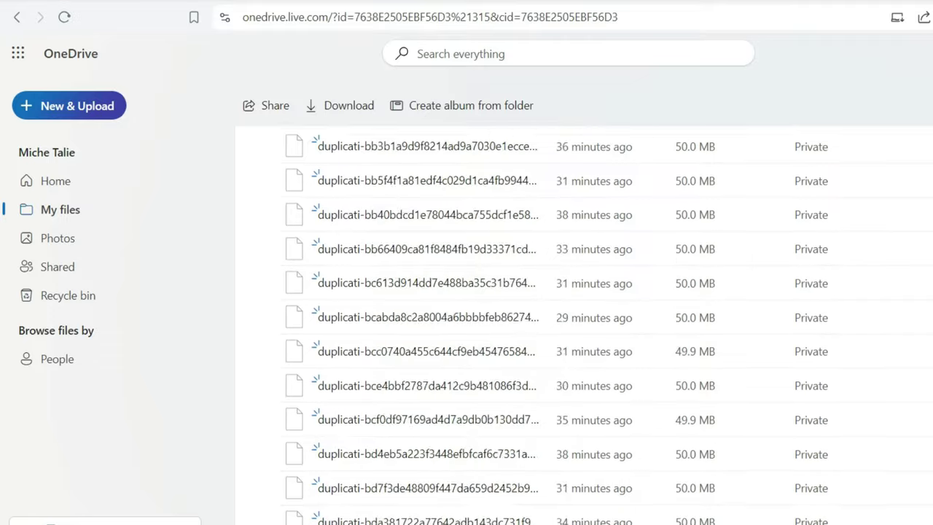
scroll(408, 343, down, 15)
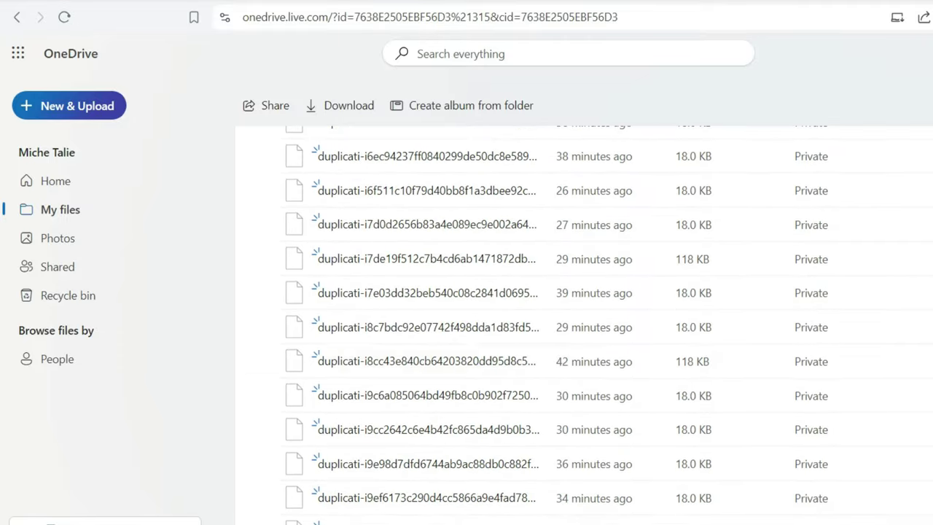
scroll(408, 327, up, 3)
scroll(408, 344, up, 15)
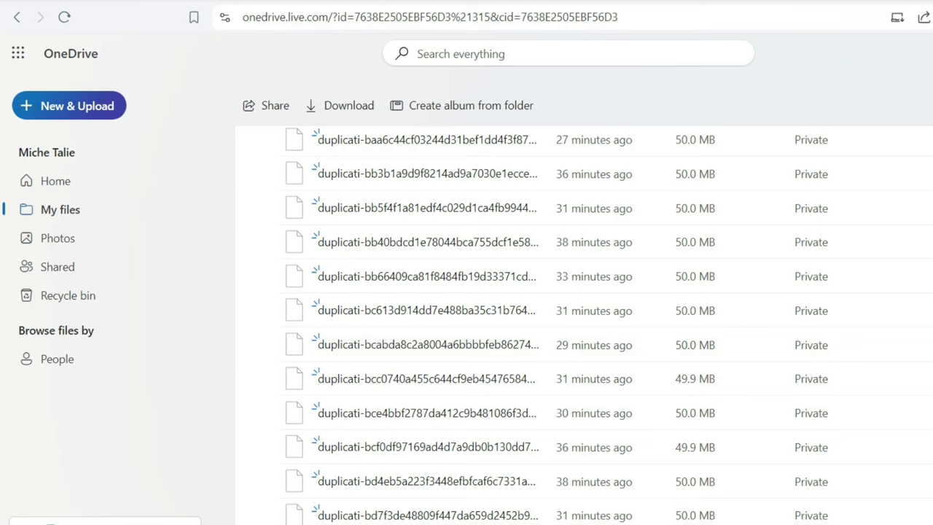
scroll(555, 326, up, 10)
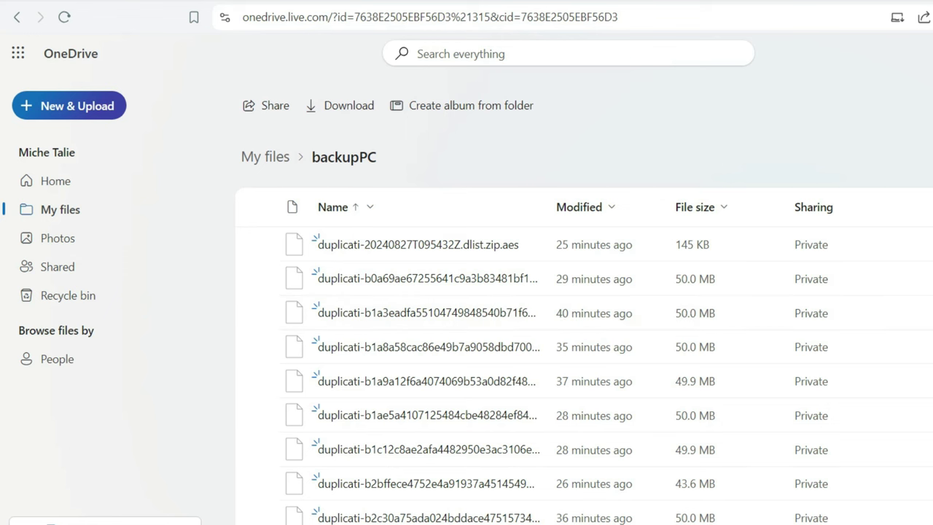
Glance at the earlier Calculator result, then switch back to Duplicati's 8-warnings notice
key(alt+Tab)
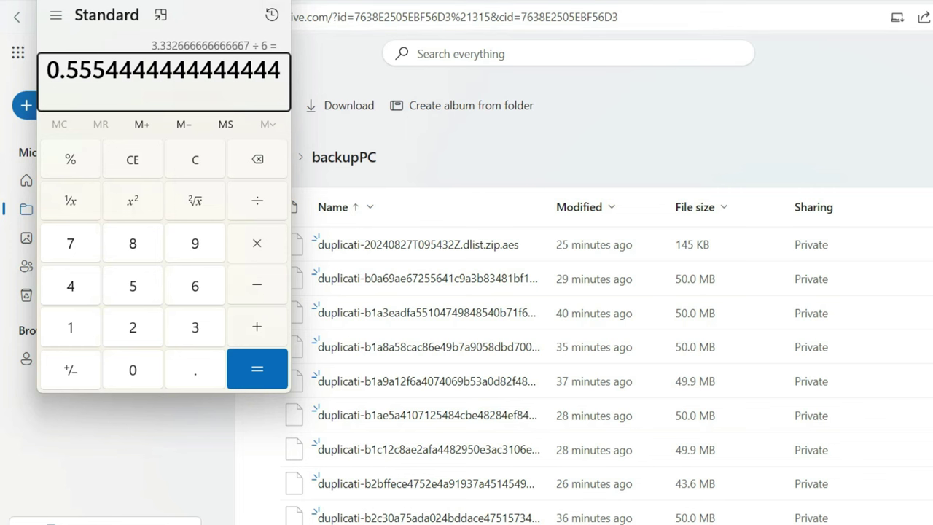
key(alt+Tab)
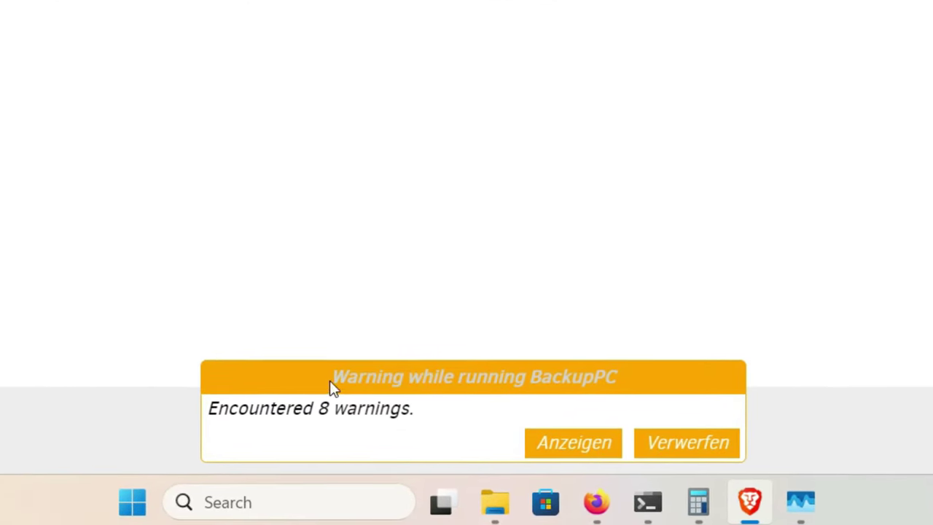
Open the BackupPC run report from the warning popup and expand its 8 warnings
drag(332, 382, 643, 384)
click(643, 384)
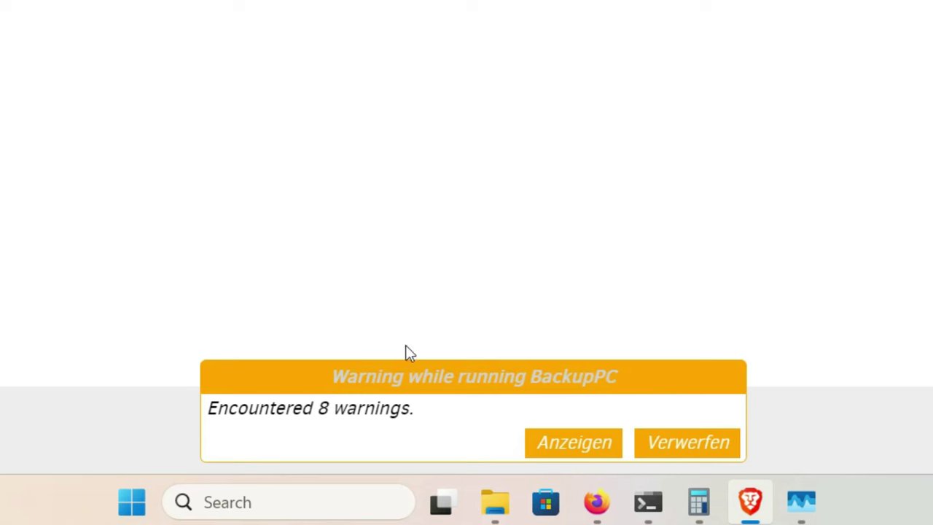
click(548, 448)
scroll(500, 180, down, 1)
click(117, 210)
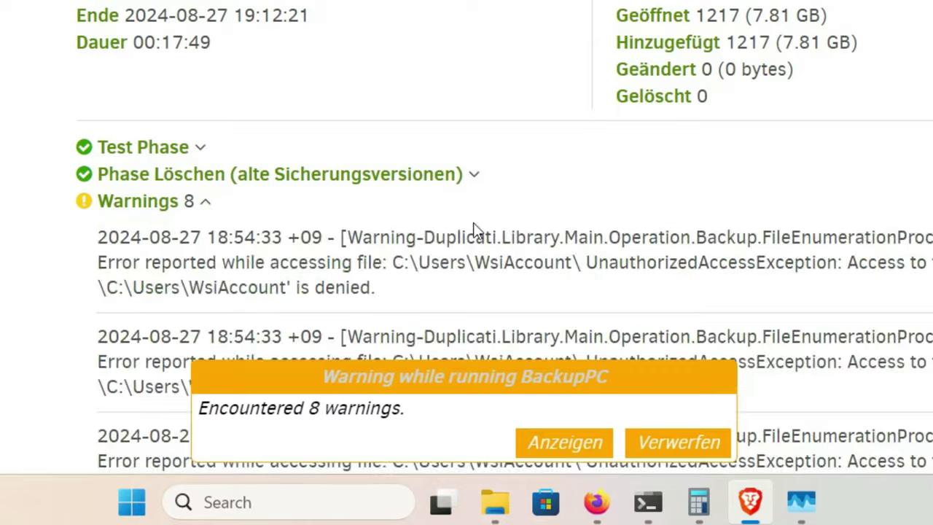
scroll(477, 233, down, 5)
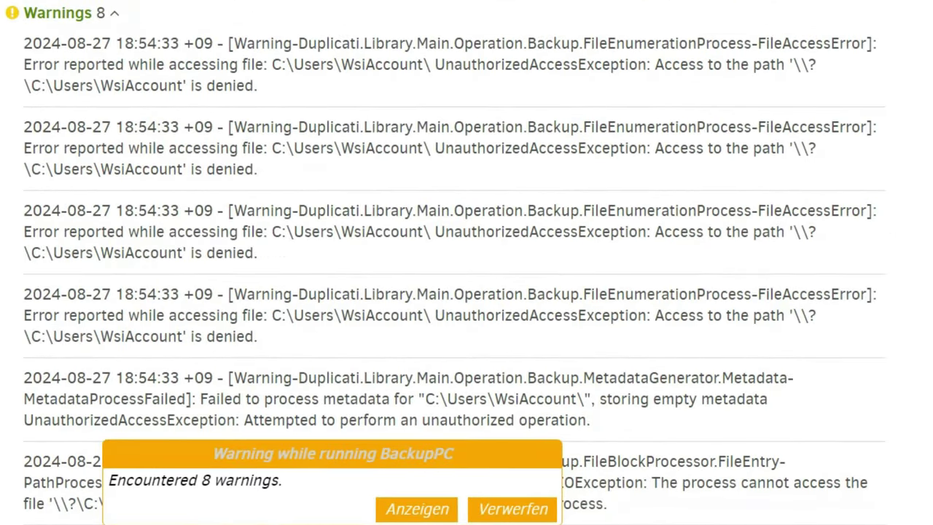
drag(341, 64, 418, 64)
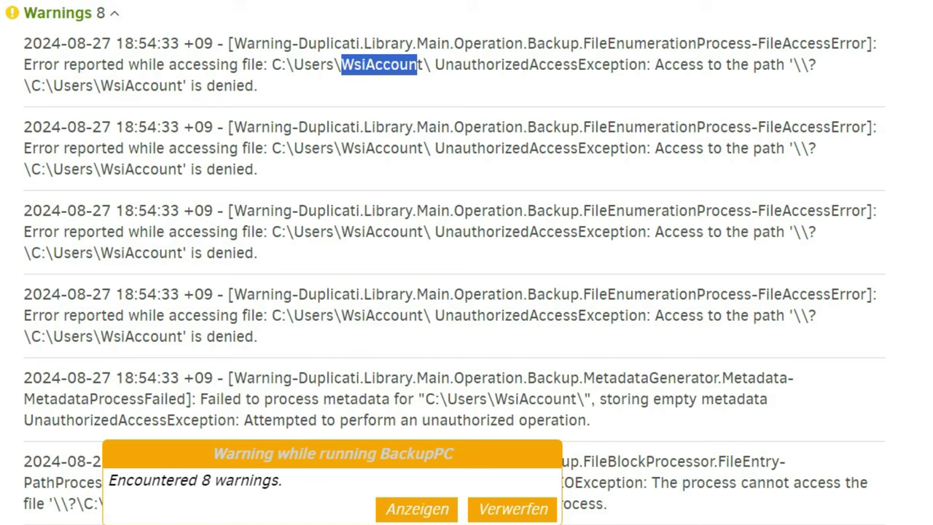
Scroll through the warning entries to confirm 0 errors, then collapse the Warnings list
scroll(703, 306, down, 5)
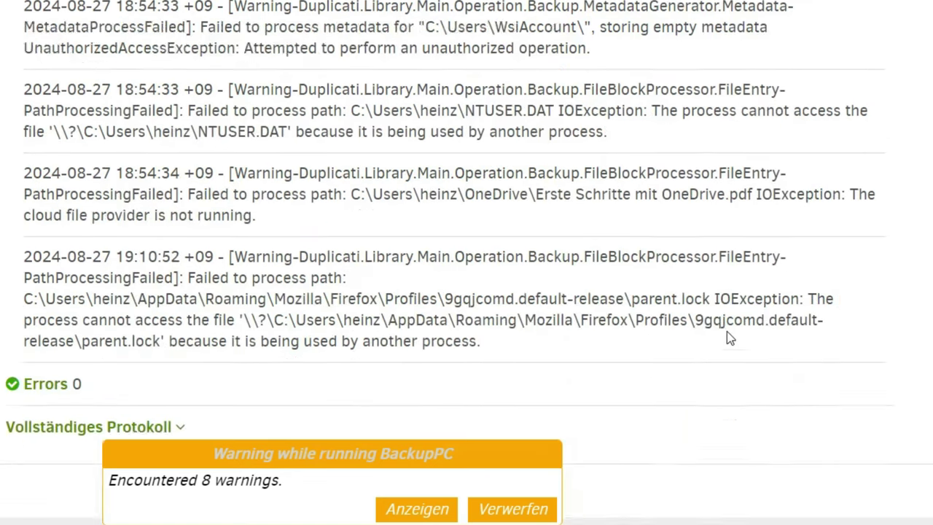
scroll(728, 338, down, 1)
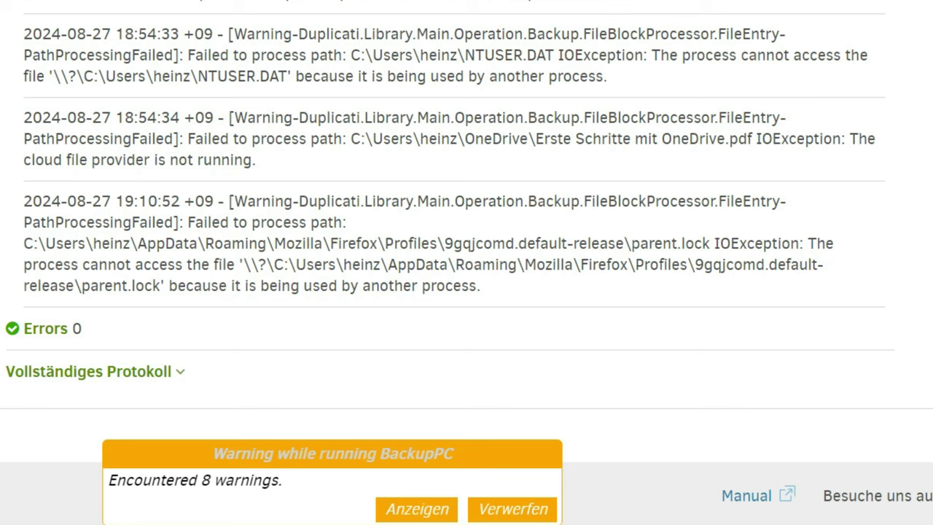
scroll(447, 208, up, 4)
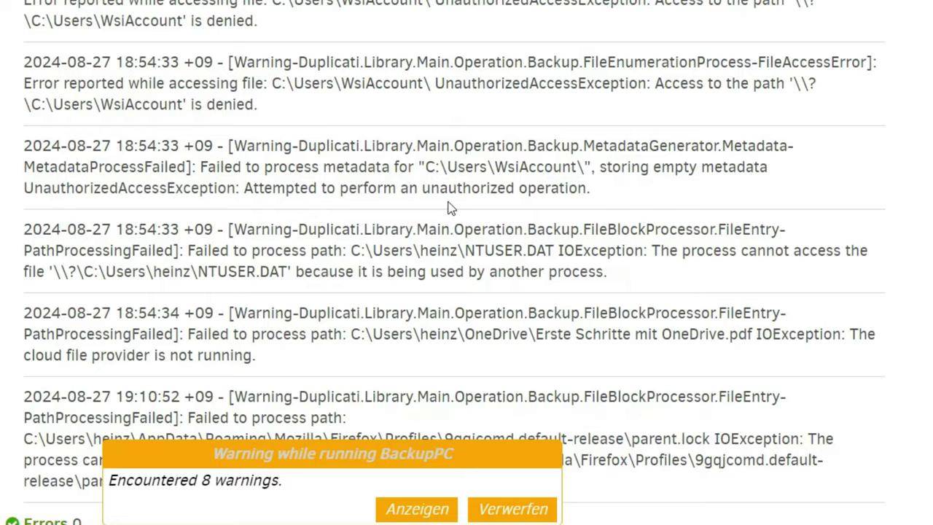
scroll(447, 208, up, 8)
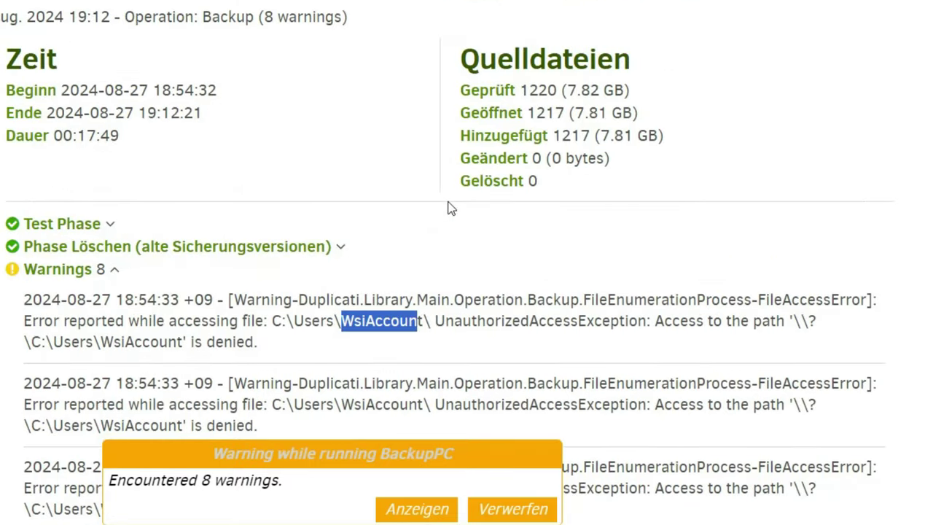
click(89, 268)
click(60, 308)
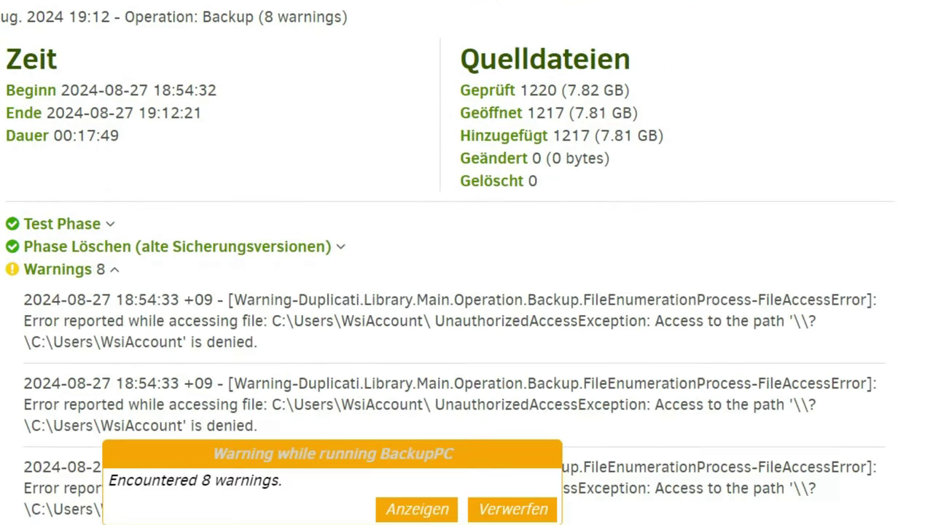
scroll(95, 313, down, 10)
scroll(94, 313, up, 6)
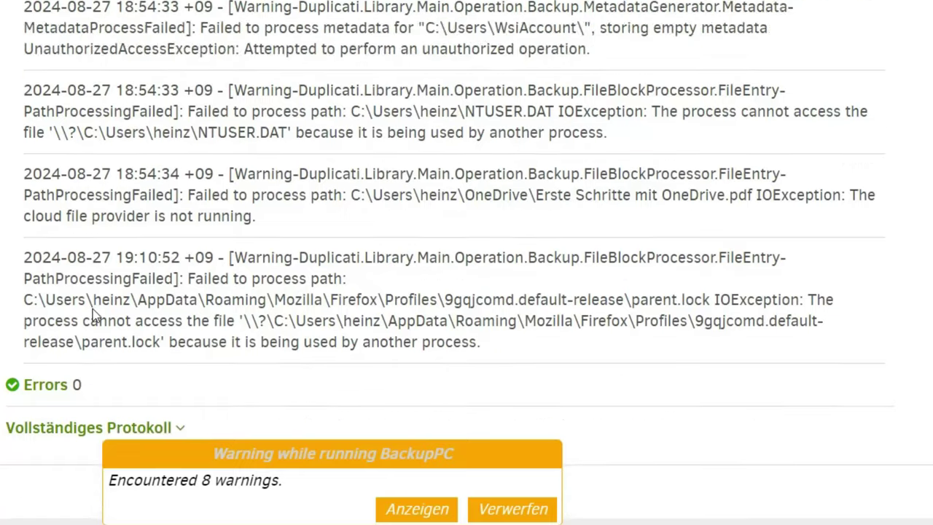
scroll(95, 313, up, 4)
click(78, 277)
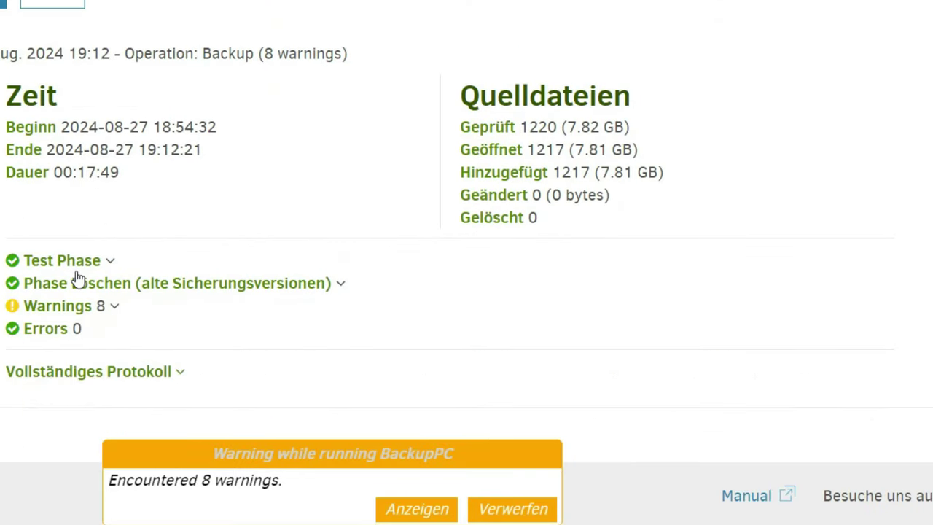